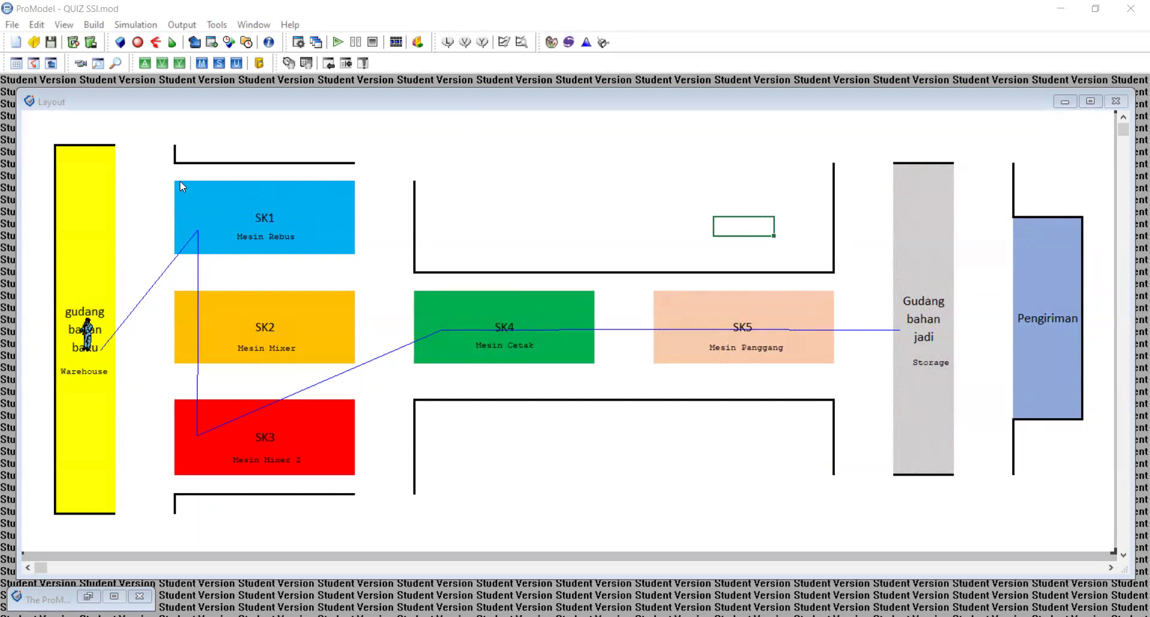
Open the Locations table of the QUIZ SSI model.
click(144, 146)
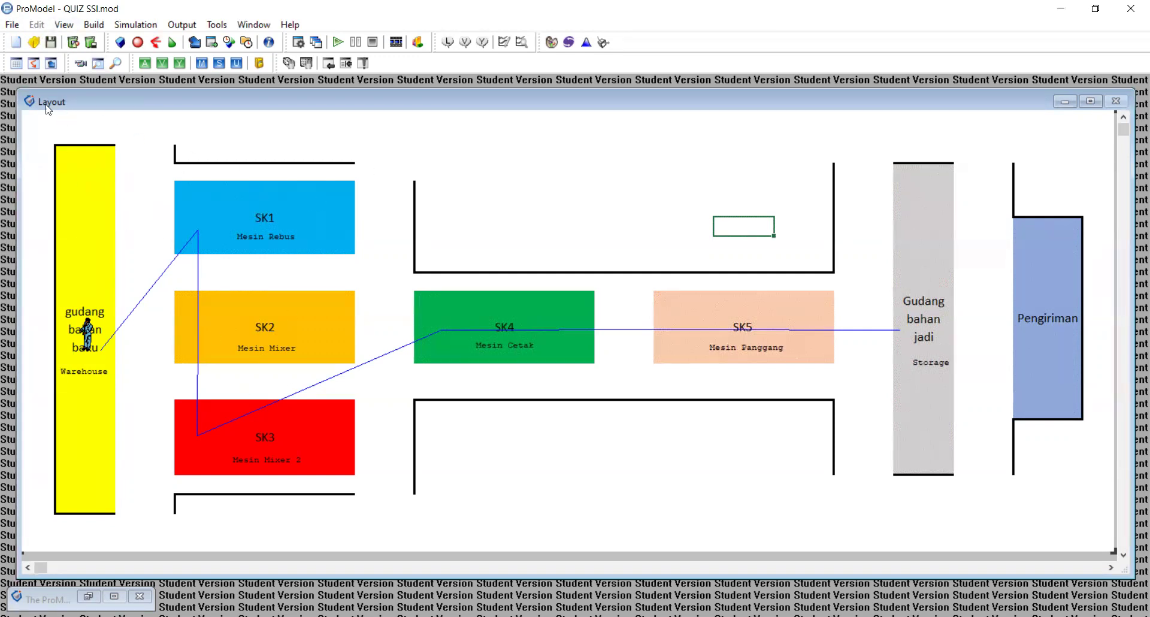
click(96, 26)
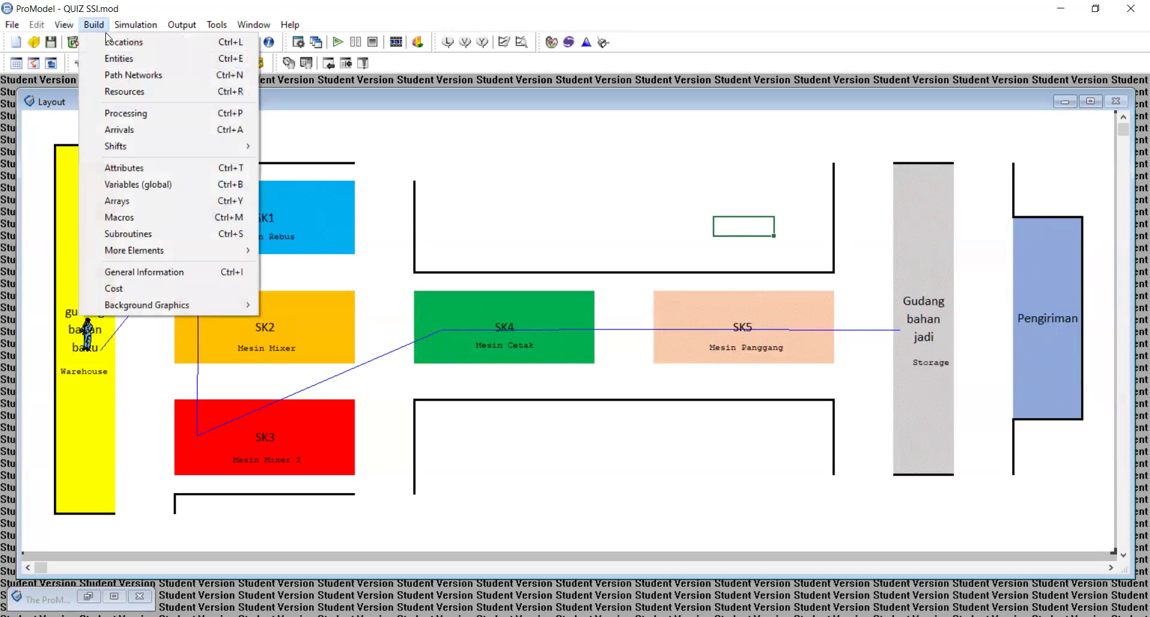
click(114, 41)
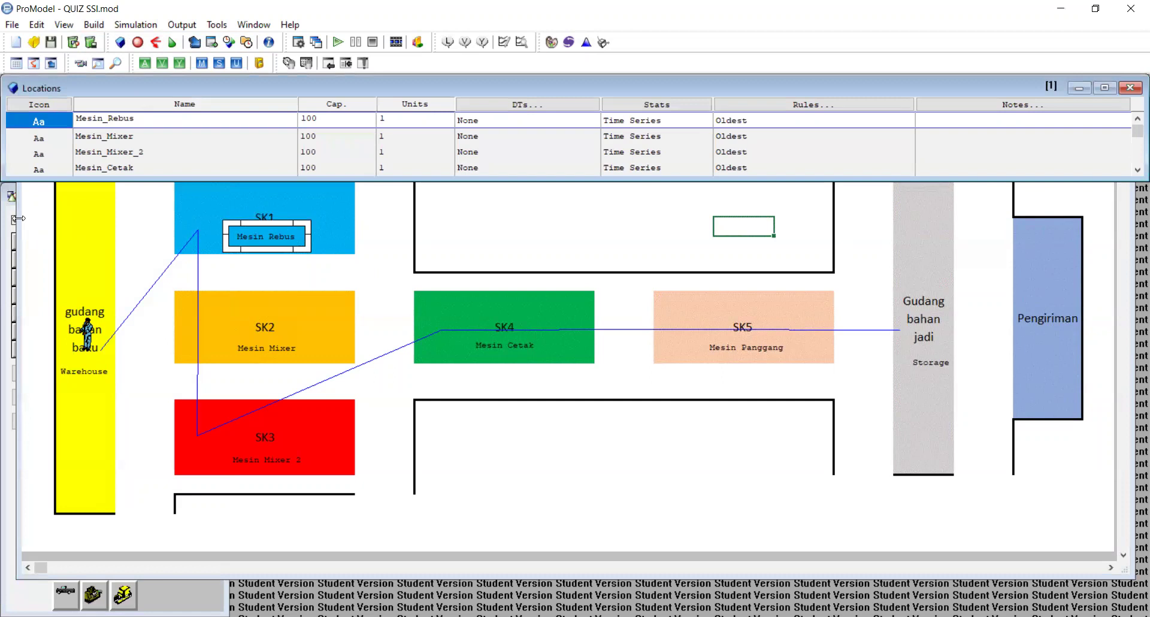
Shrink the Layout window and reposition it so that it clears the Locations table and the Graphics window.
click(19, 224)
drag(19, 223, 158, 224)
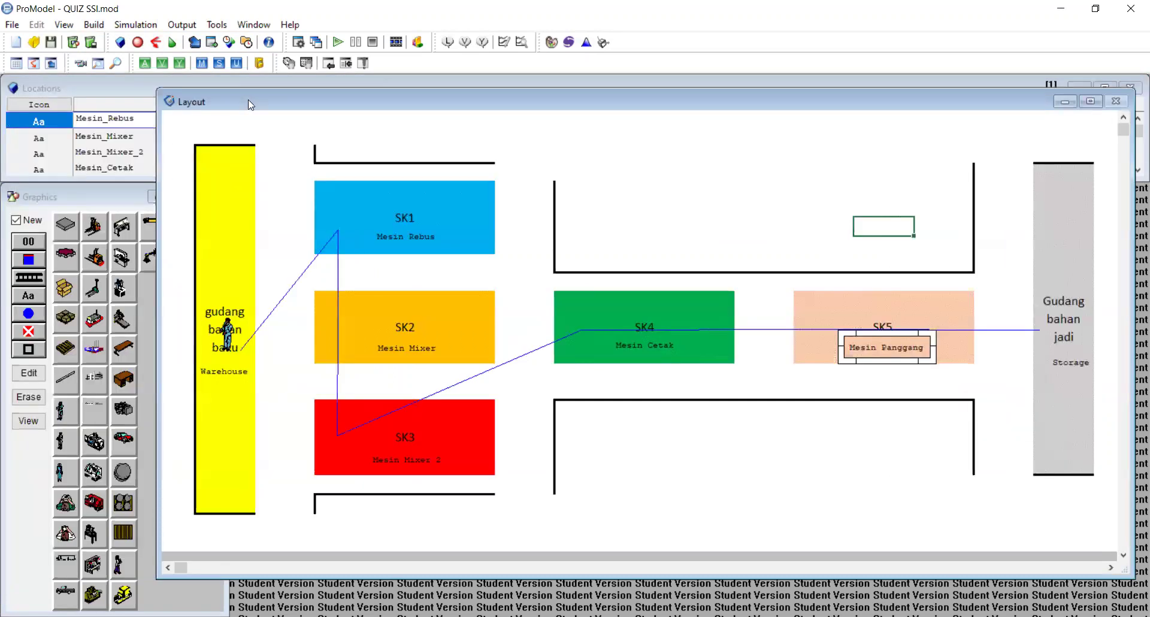
drag(248, 99, 234, 103)
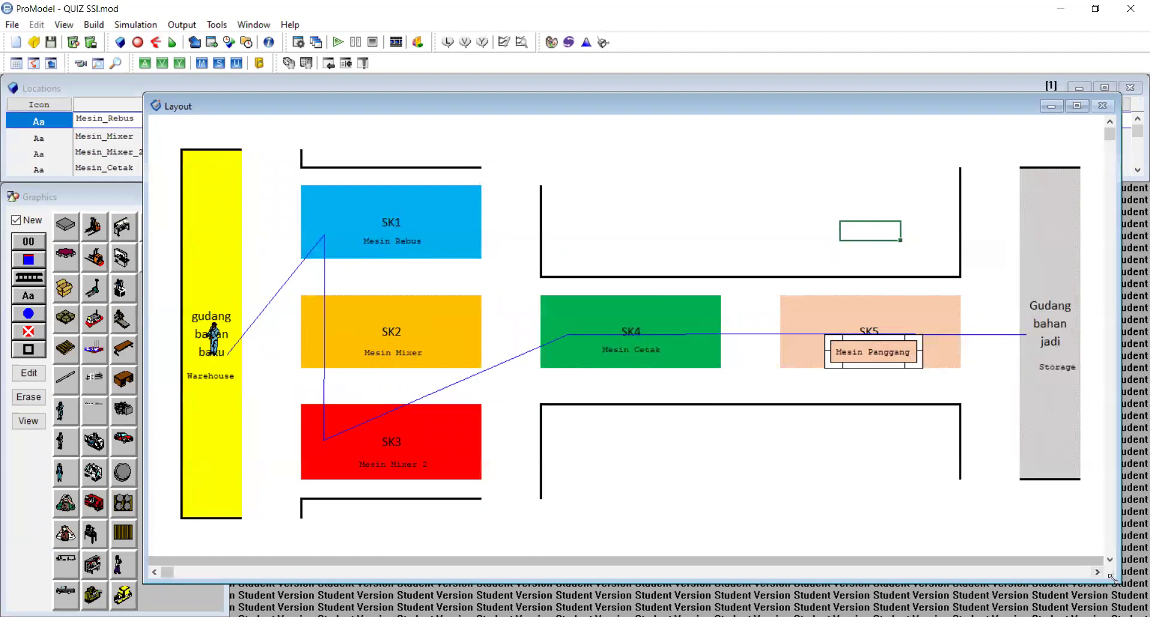
drag(1112, 579, 984, 509)
click(381, 91)
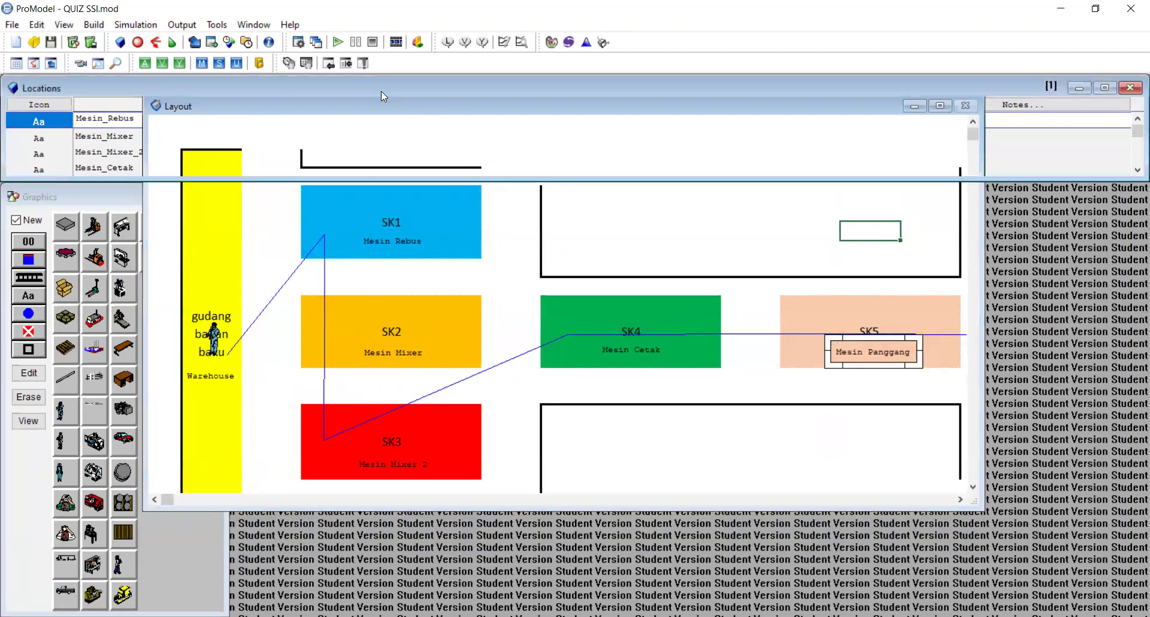
click(166, 205)
click(156, 110)
click(291, 216)
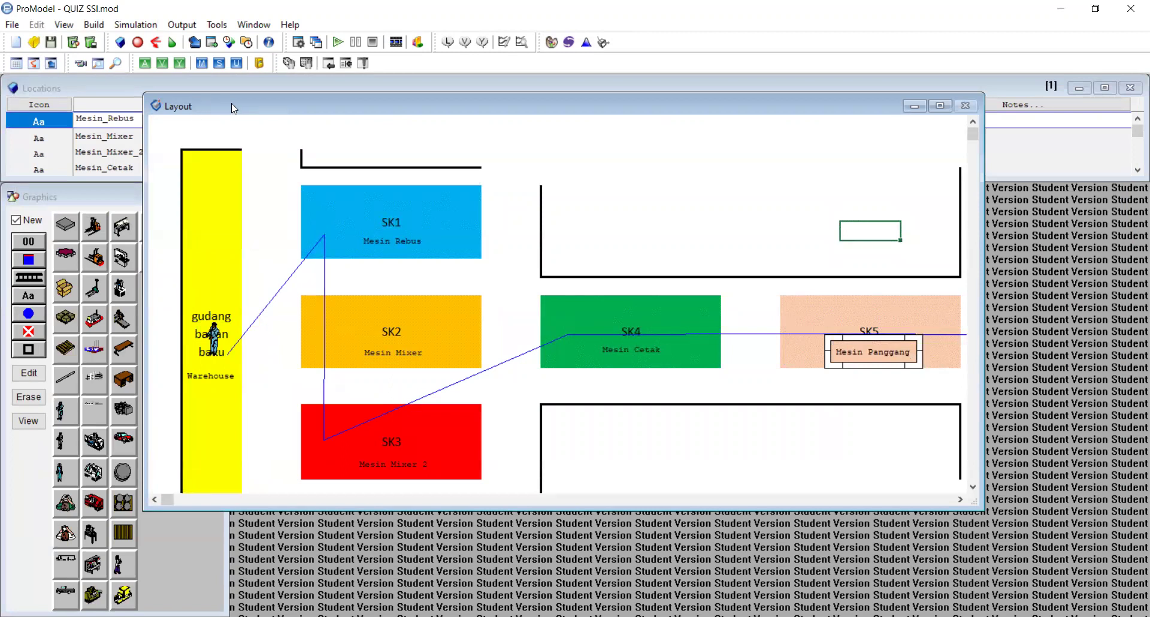
drag(231, 103, 319, 193)
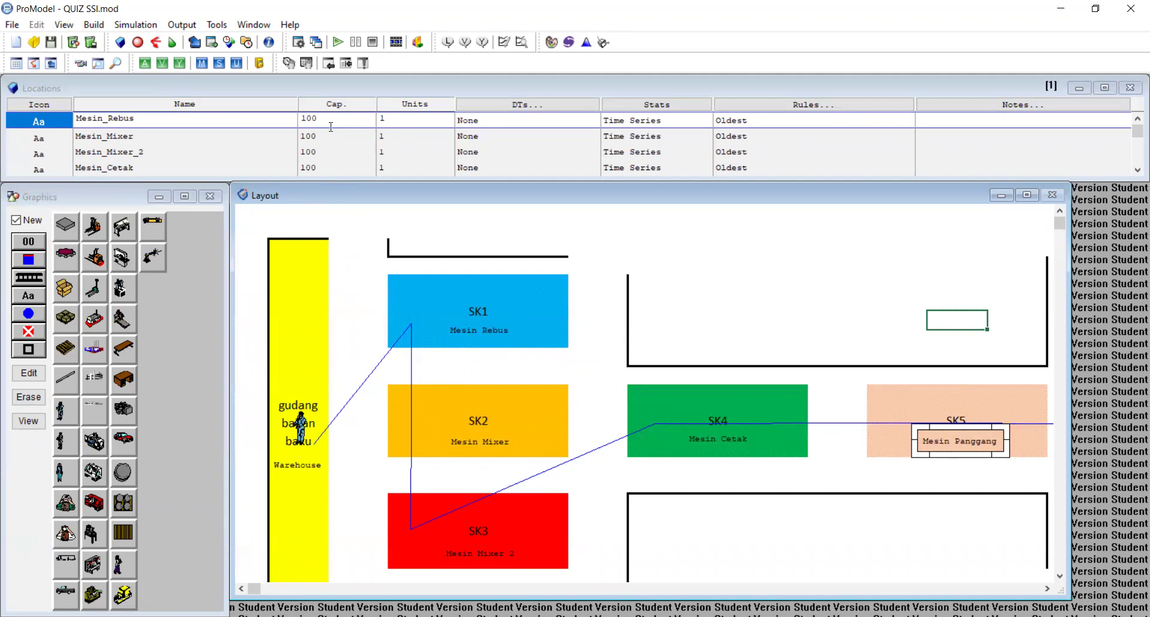
Review the name, capacity and units of every location record from Mesin_Rebus through Storage, ending back at the first record.
click(1136, 170)
click(1136, 170)
click(1136, 170)
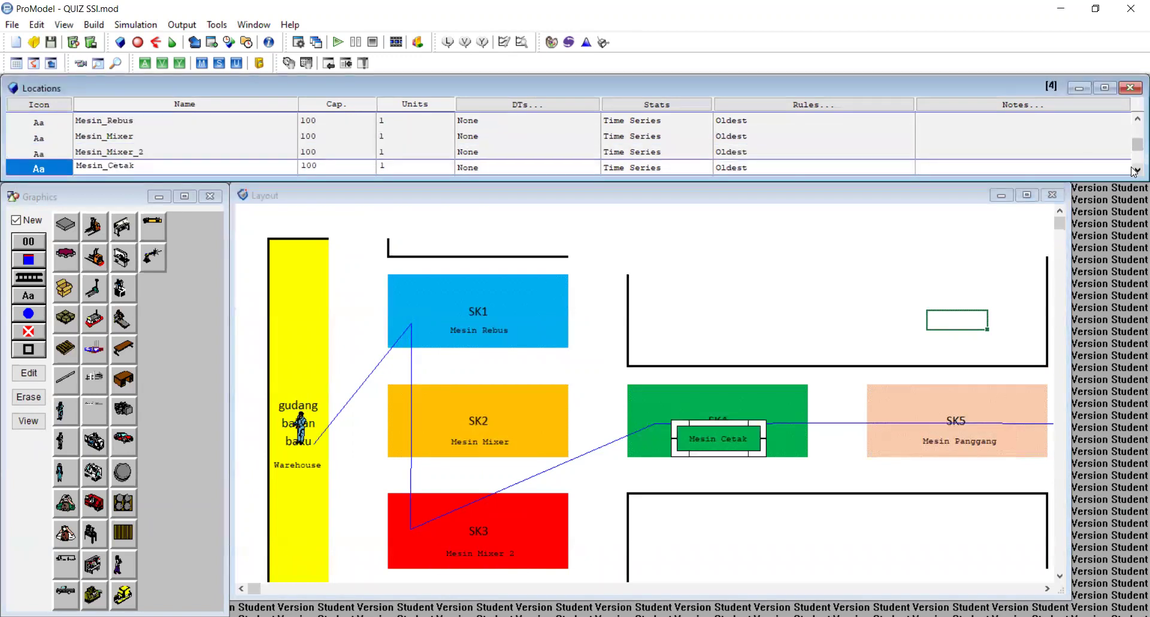
click(1135, 170)
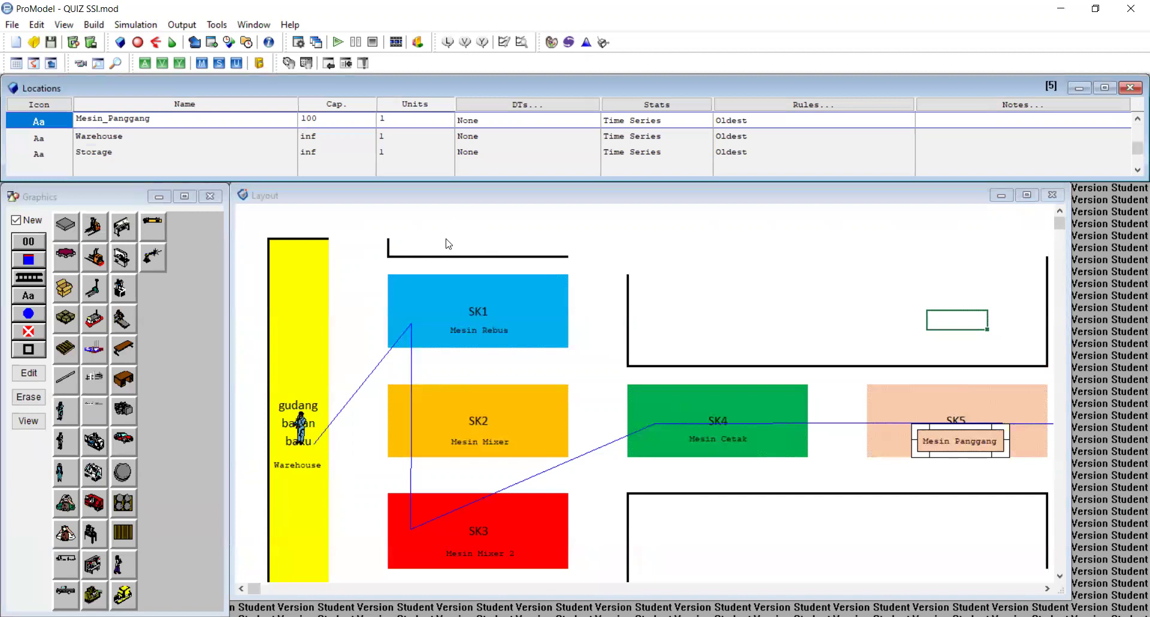
click(1137, 119)
click(1136, 119)
click(1136, 119)
click(1137, 119)
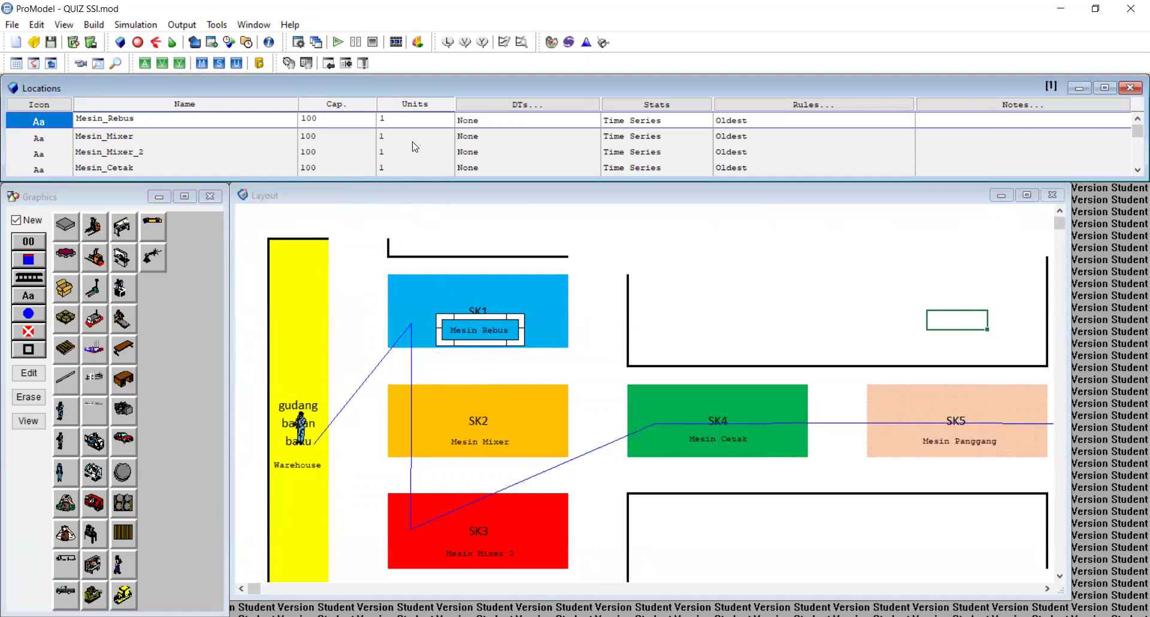
key(Down)
key(Down)
key(Down)
key(Down)
key(Down)
key(Down)
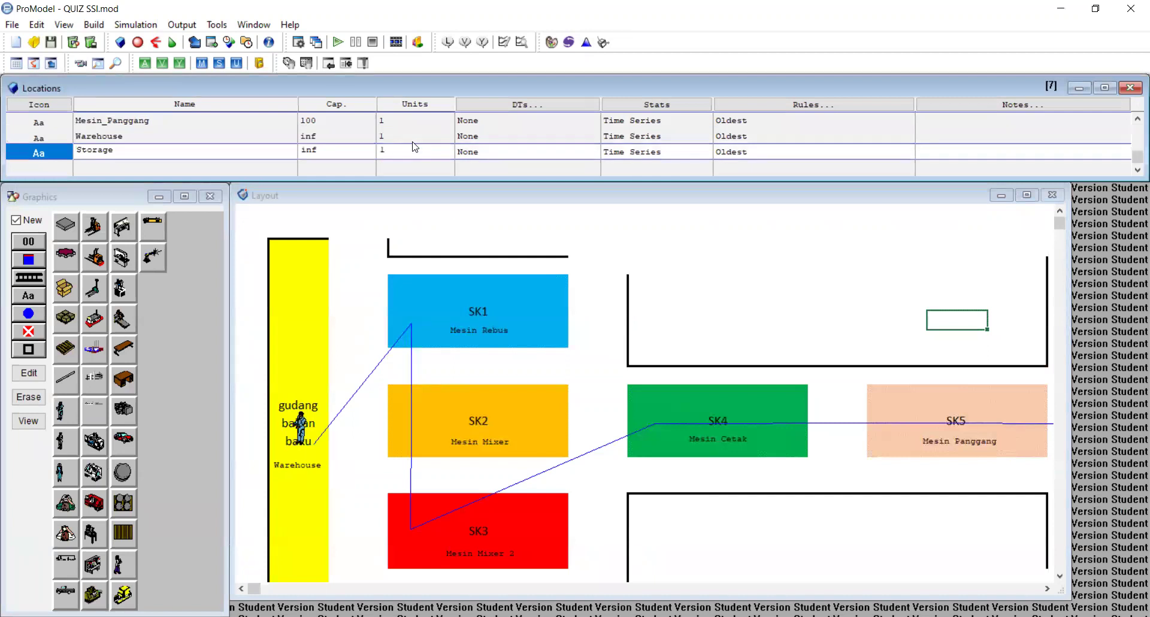
key(Up)
key(Up)
key(Up)
key(Up)
key(Up)
key(Up)
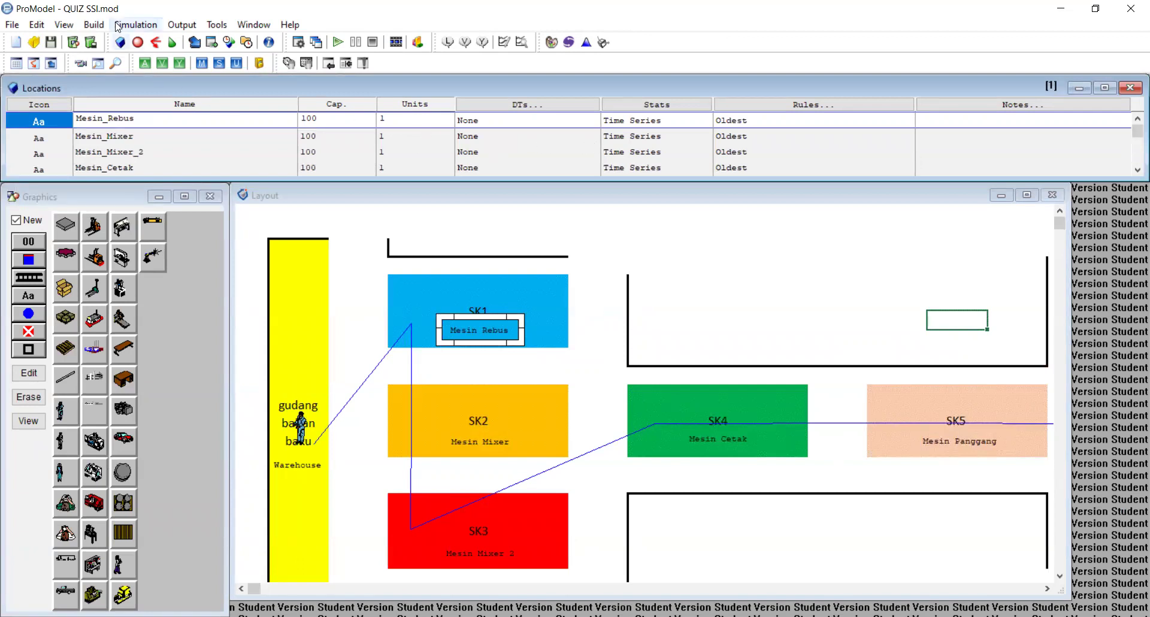
Open the Entities table and examine the Spaghetti and Spaghetti_brulee records.
click(93, 25)
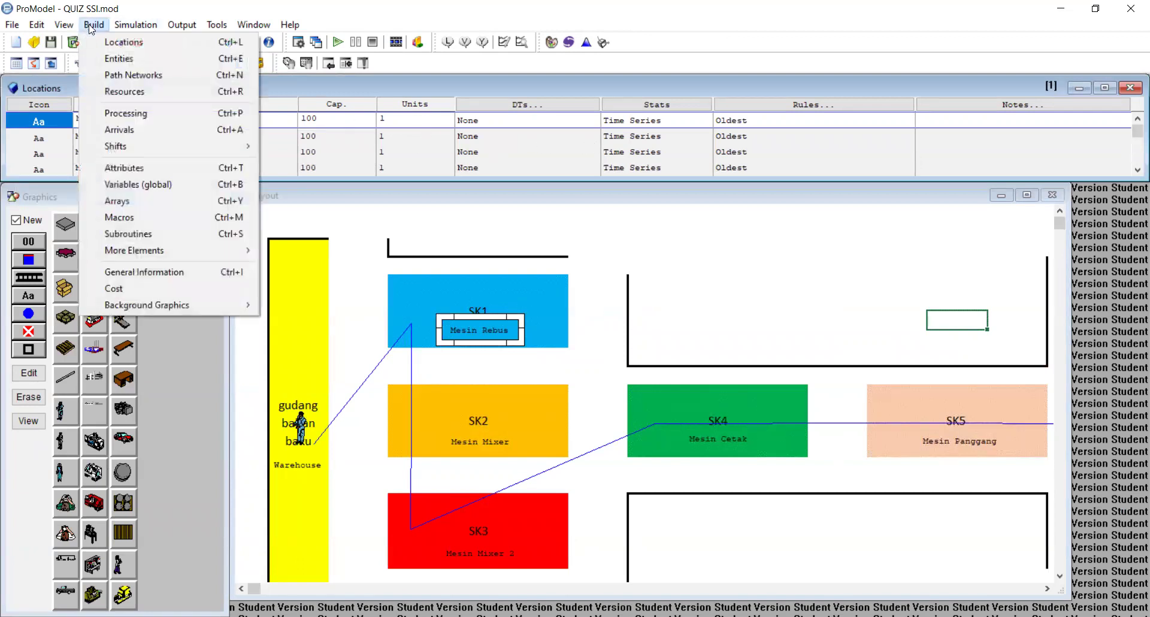
click(131, 60)
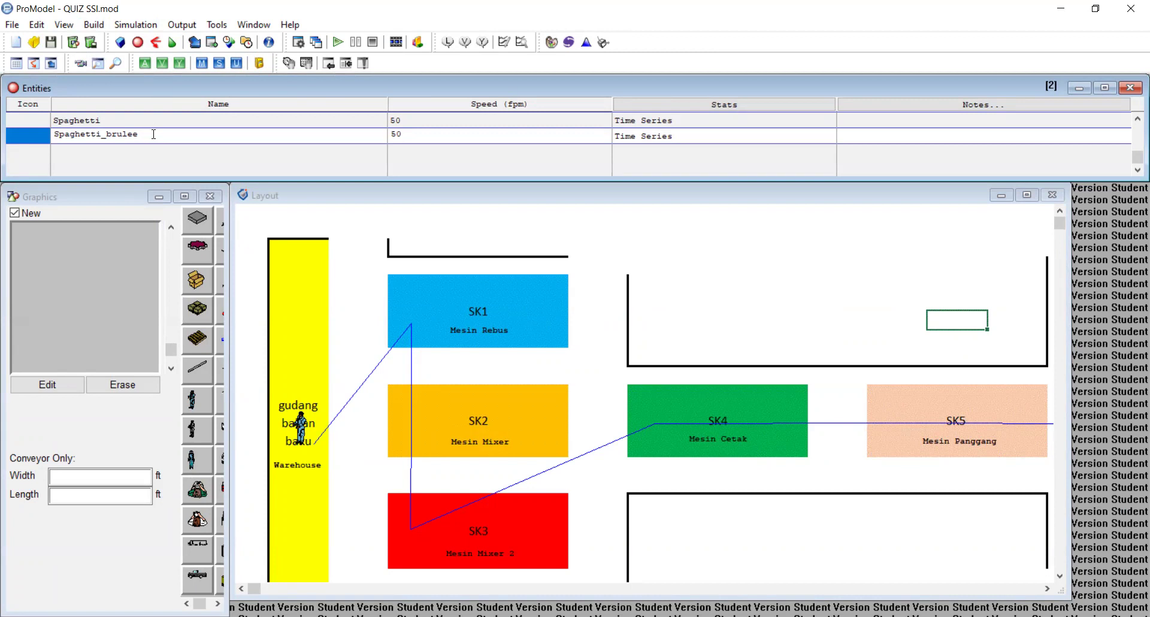
click(81, 120)
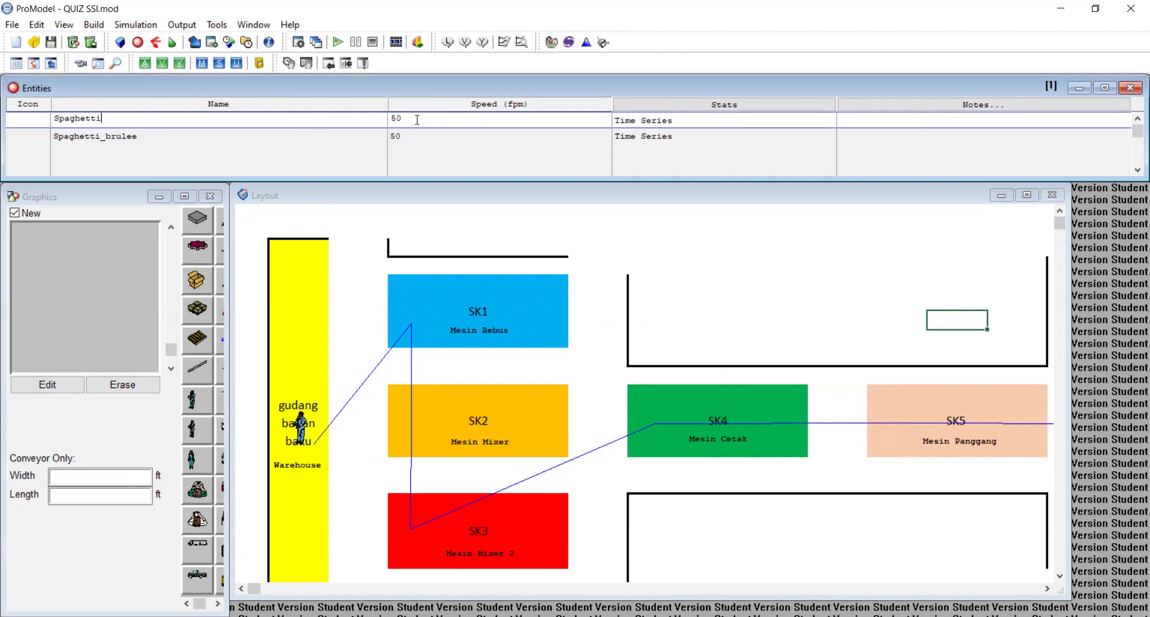
click(269, 136)
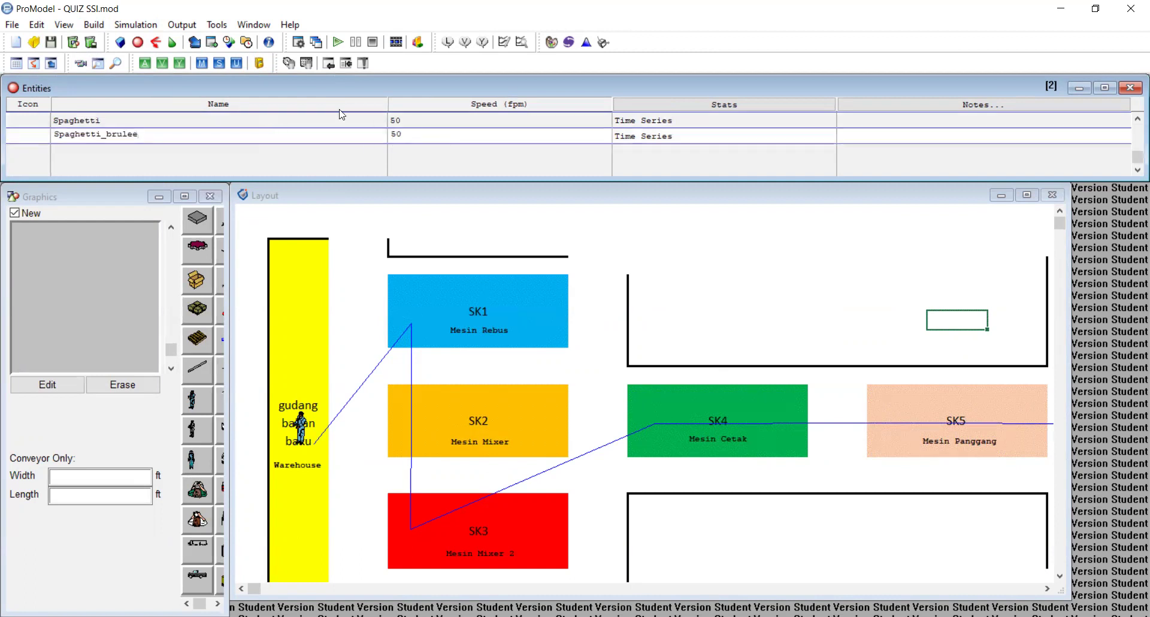
Open the path networks and examine Net1's path segments in the layout, one by one, through N5 to N6.
click(94, 25)
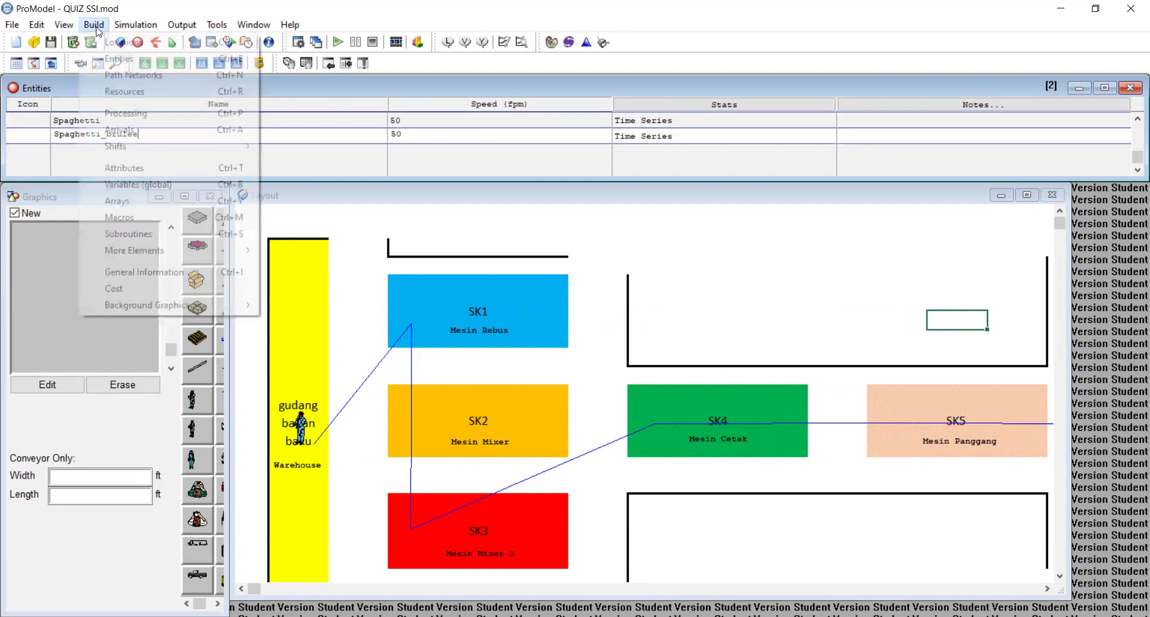
click(167, 75)
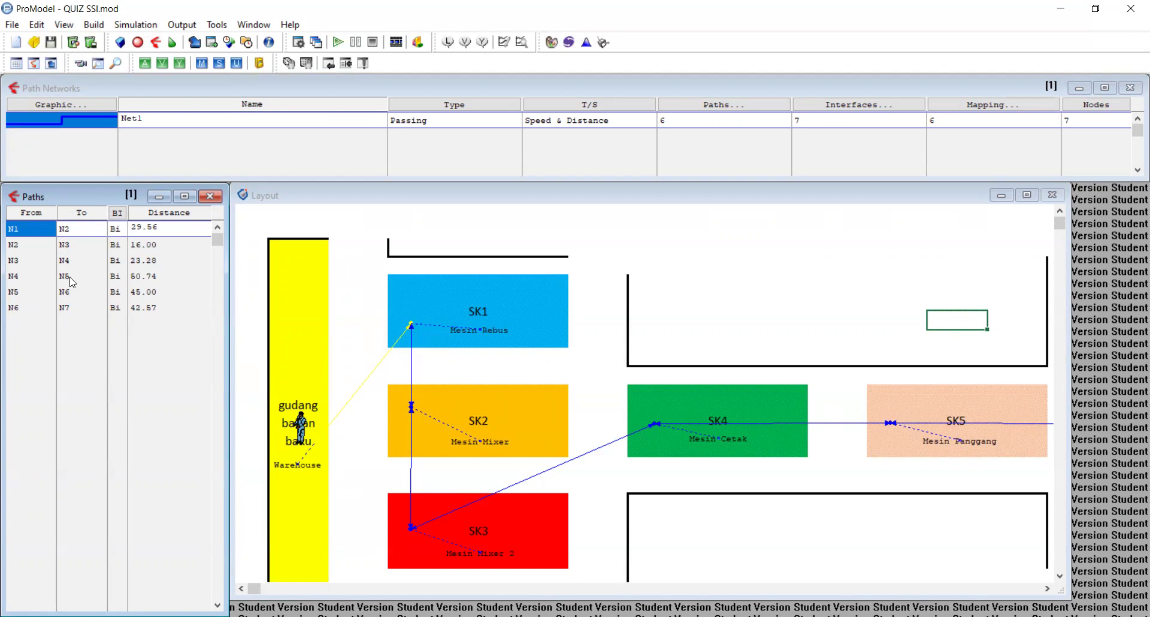
click(26, 251)
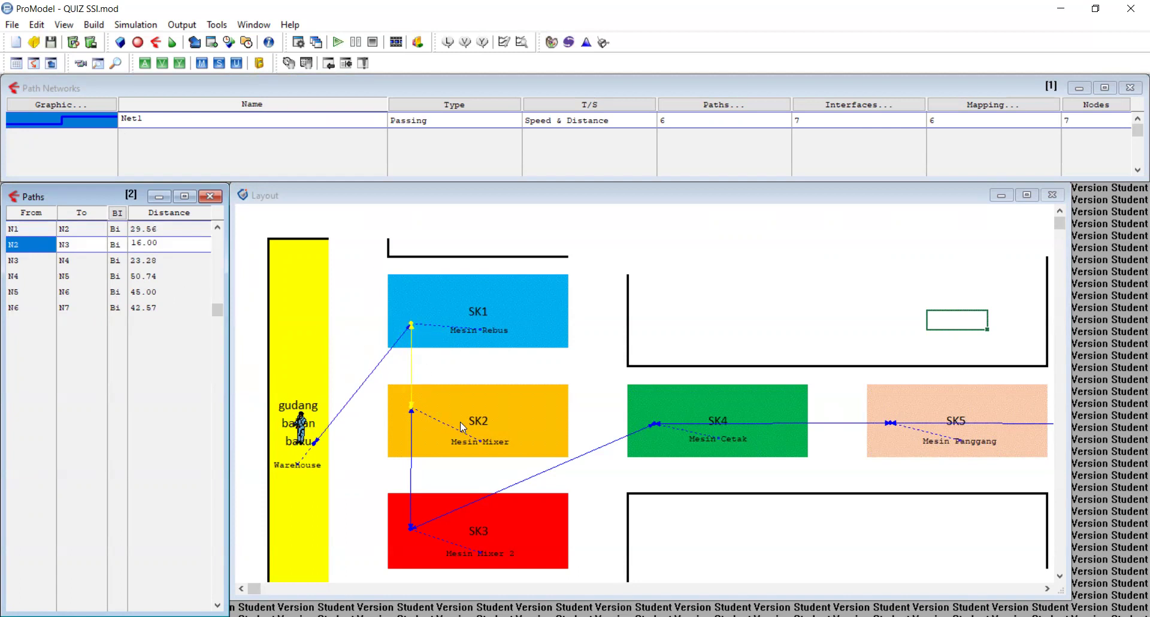
click(9, 264)
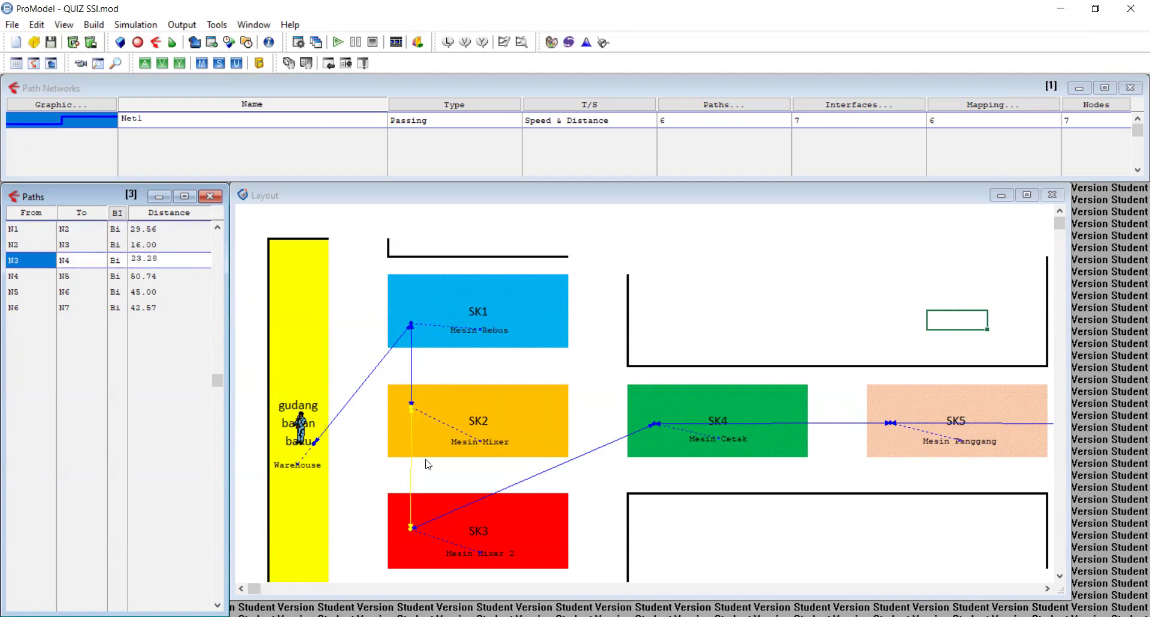
click(33, 282)
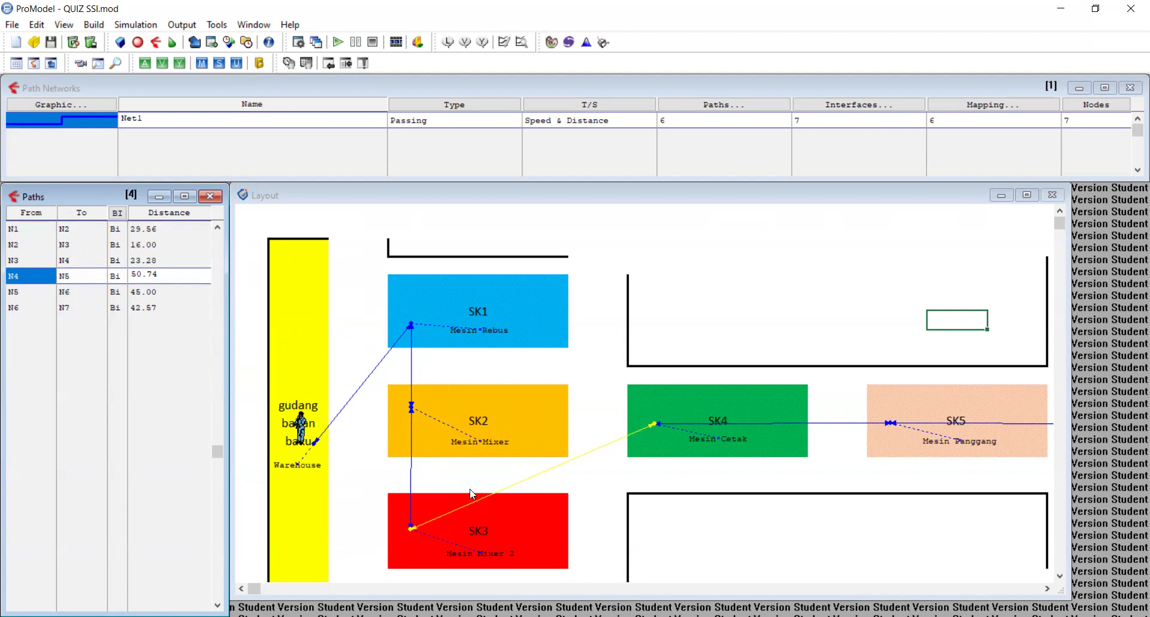
click(30, 296)
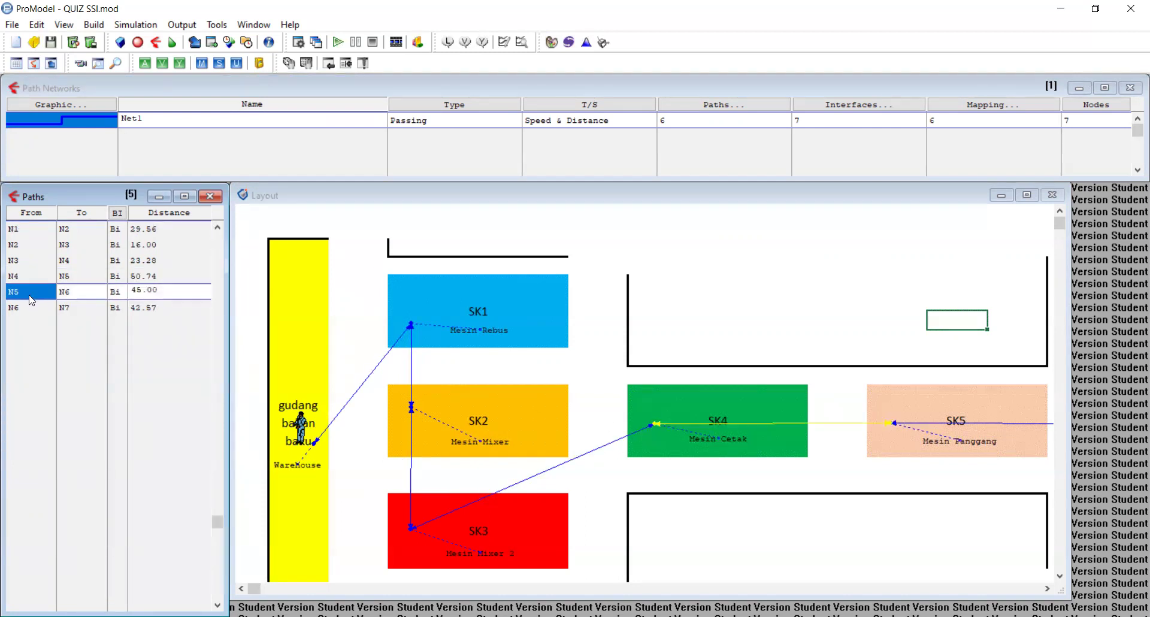
Examine the N6 to N7 path segment where it runs from Mesin Panggang to Storage in the layout.
click(31, 311)
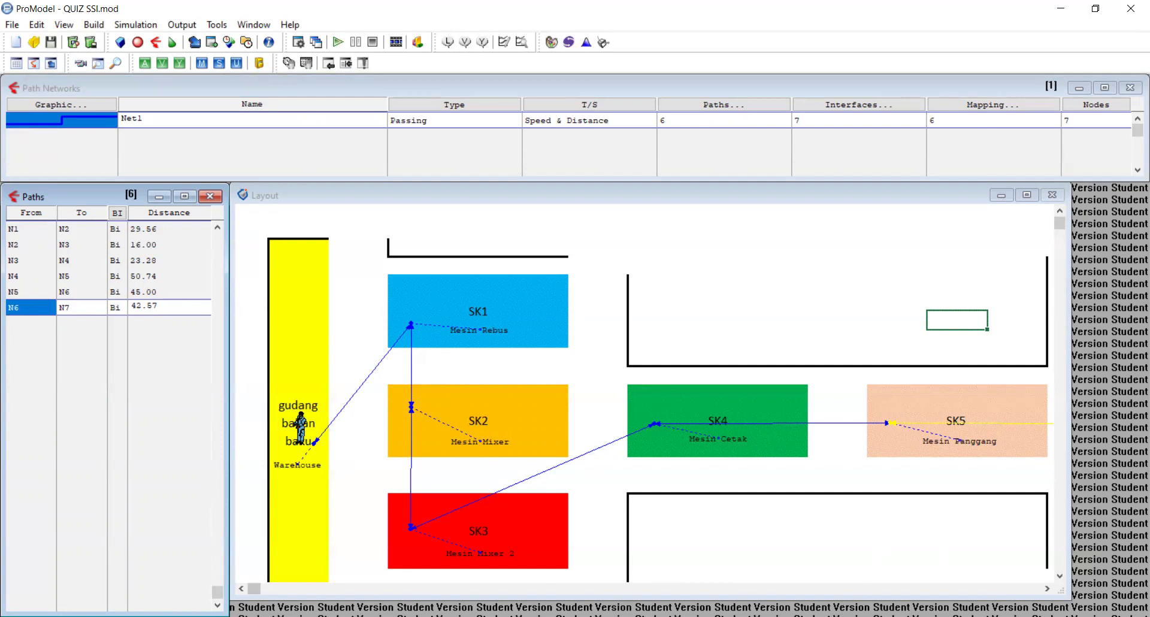
click(1048, 589)
click(1047, 589)
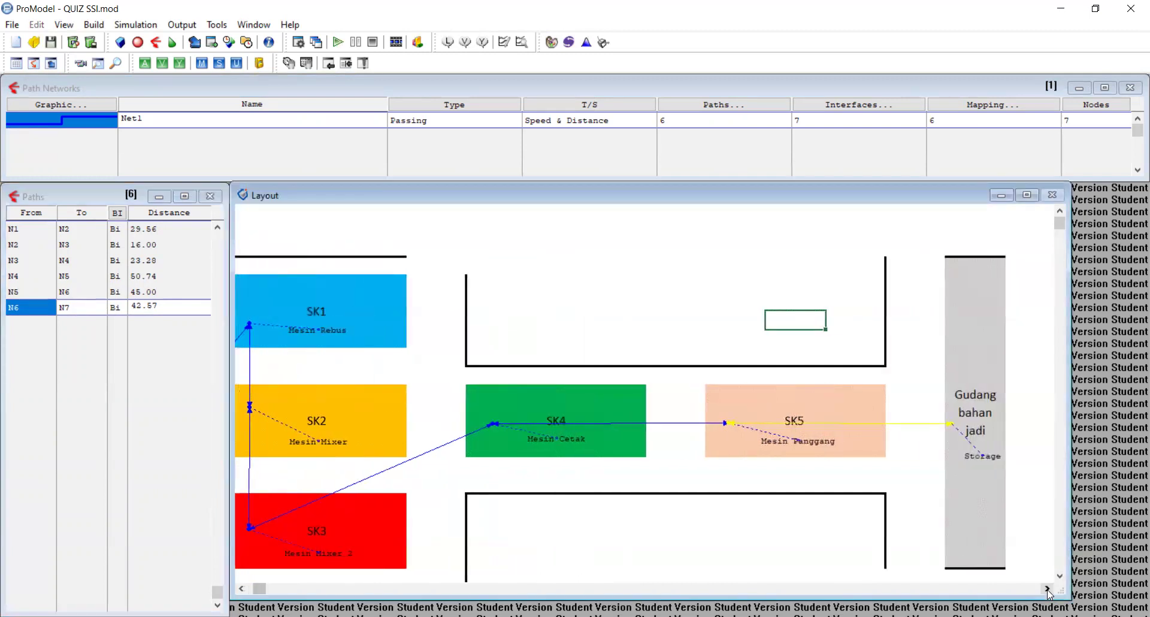
click(241, 589)
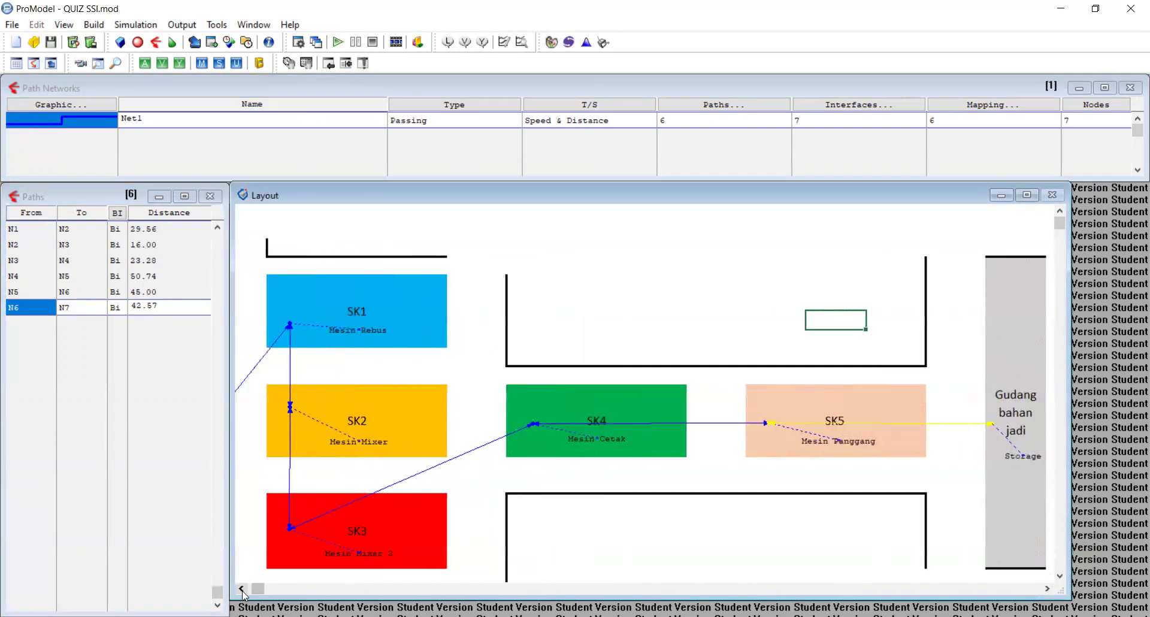
click(241, 589)
click(241, 589)
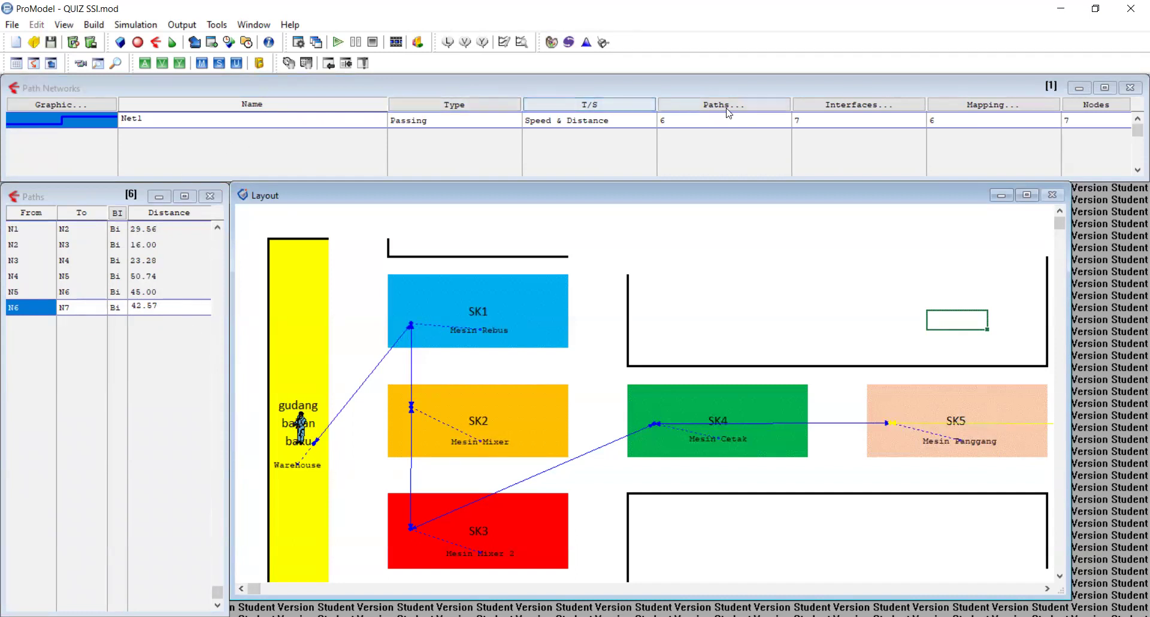
Open the Resources table and inspect the number of units of the Operator resource.
click(102, 28)
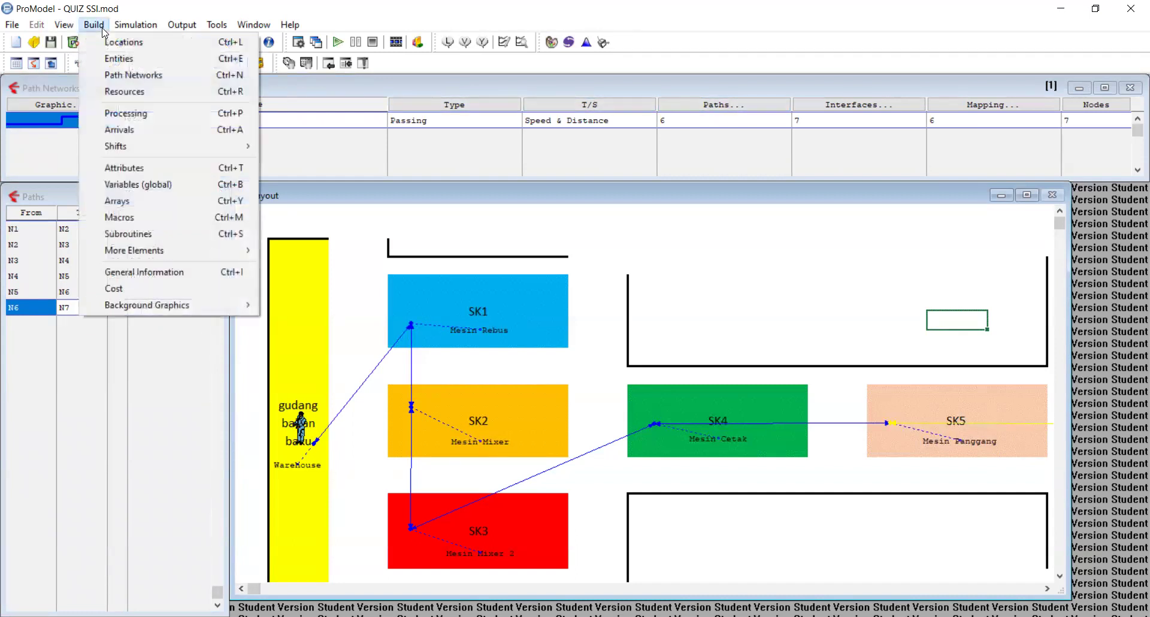
click(130, 92)
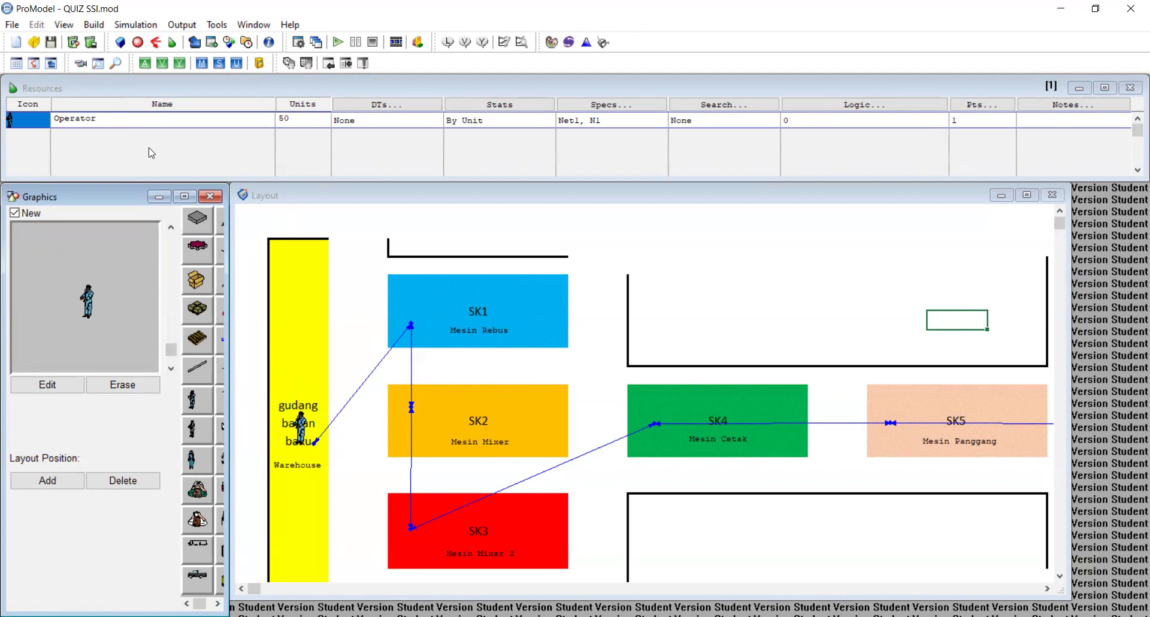
click(326, 117)
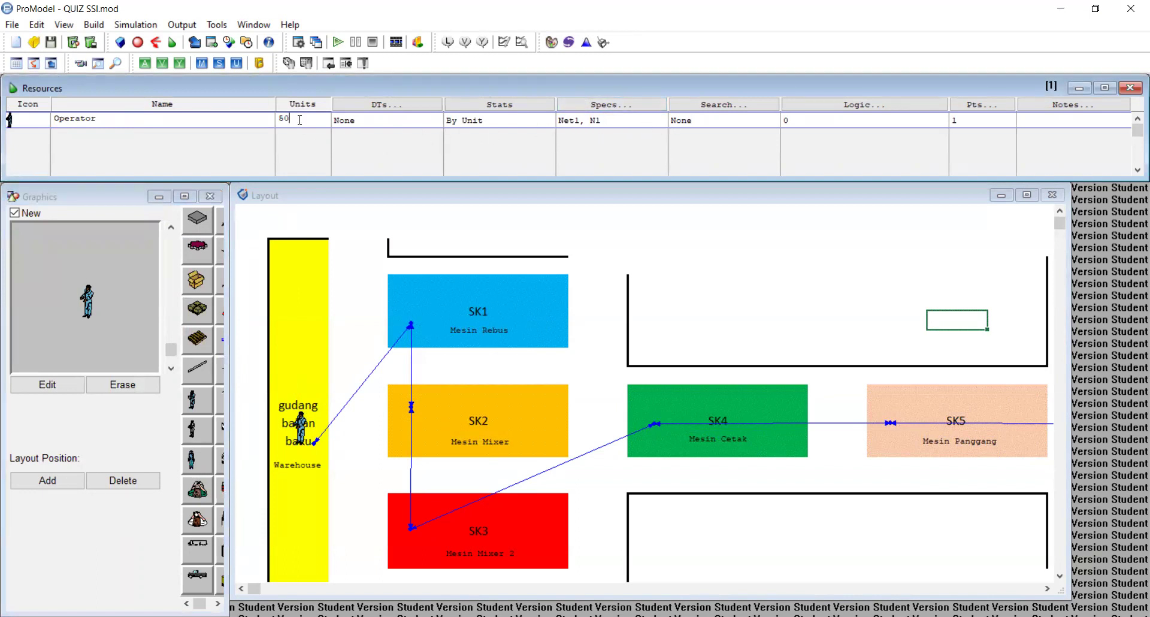
Open the Operator resource's specifications, review the path network and home node, and keep N7 as the off-shift node.
click(617, 111)
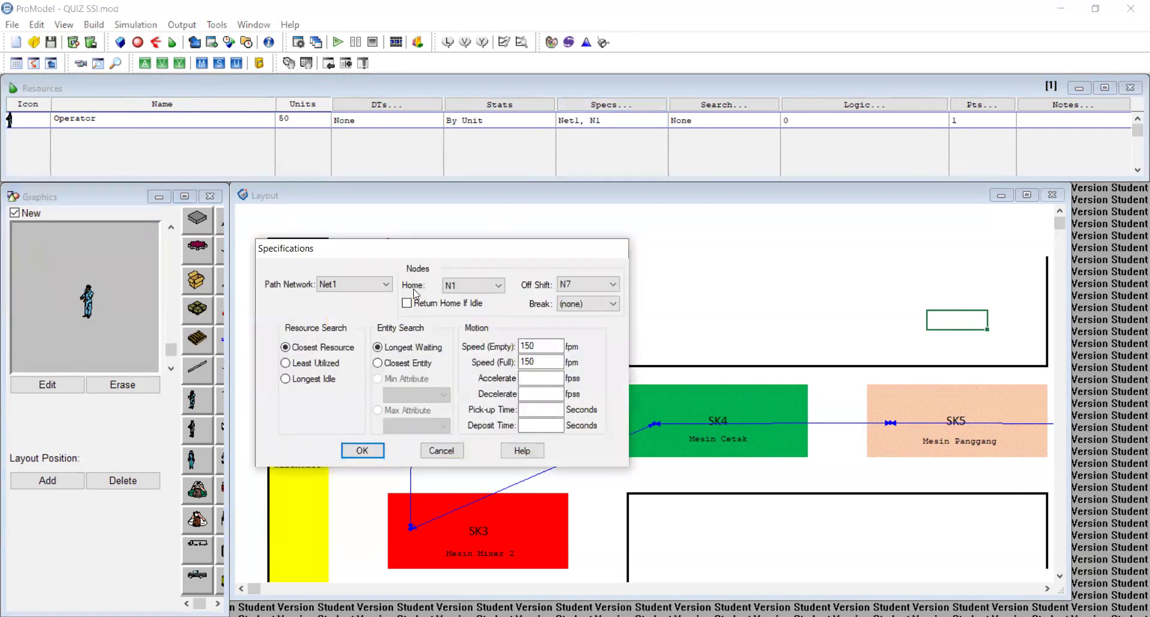
click(386, 286)
click(383, 289)
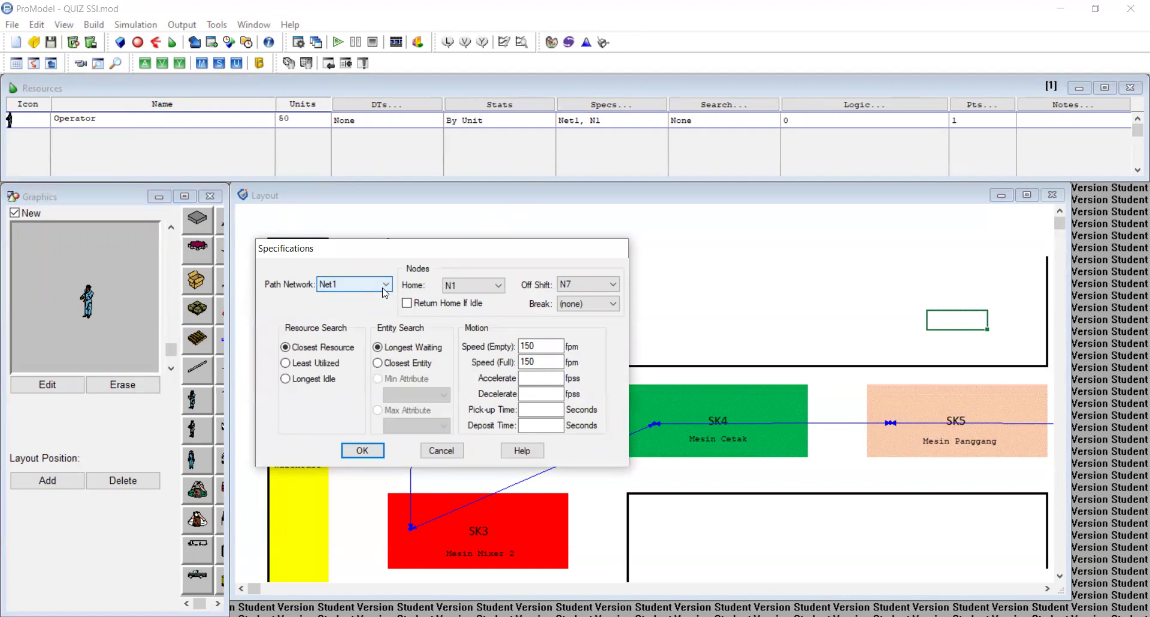
click(580, 291)
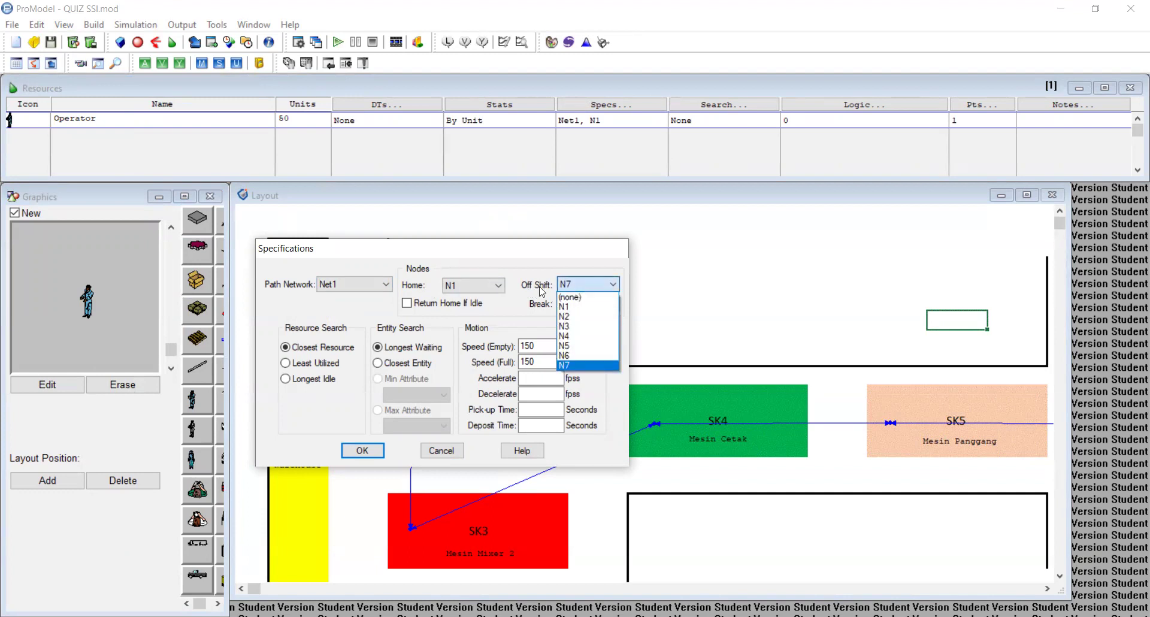
click(595, 288)
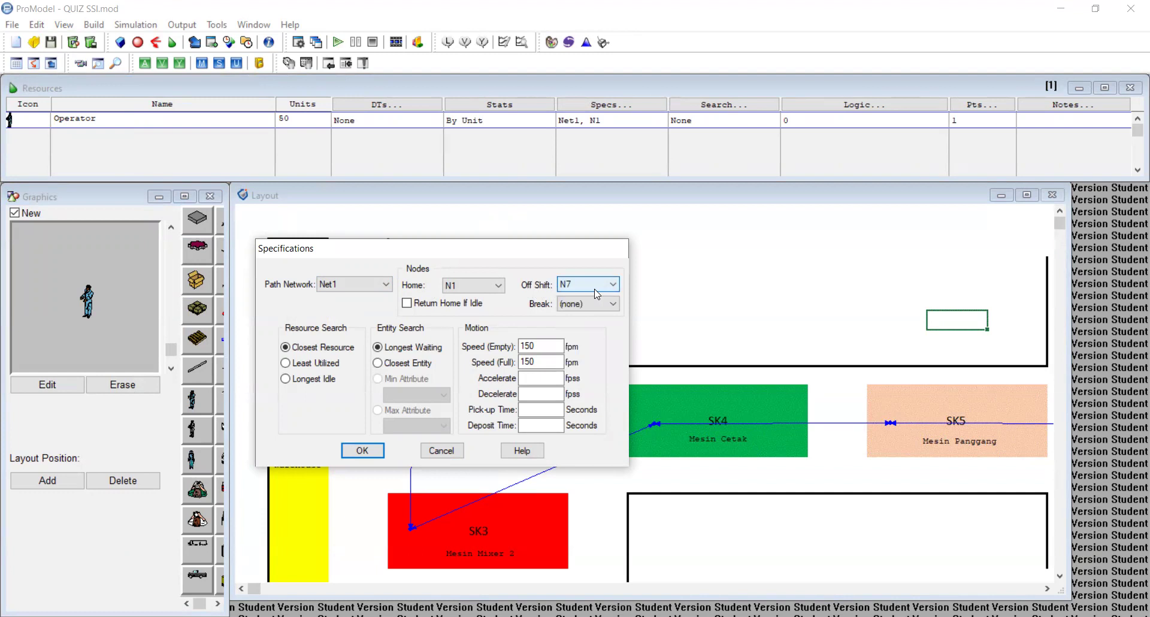
click(596, 294)
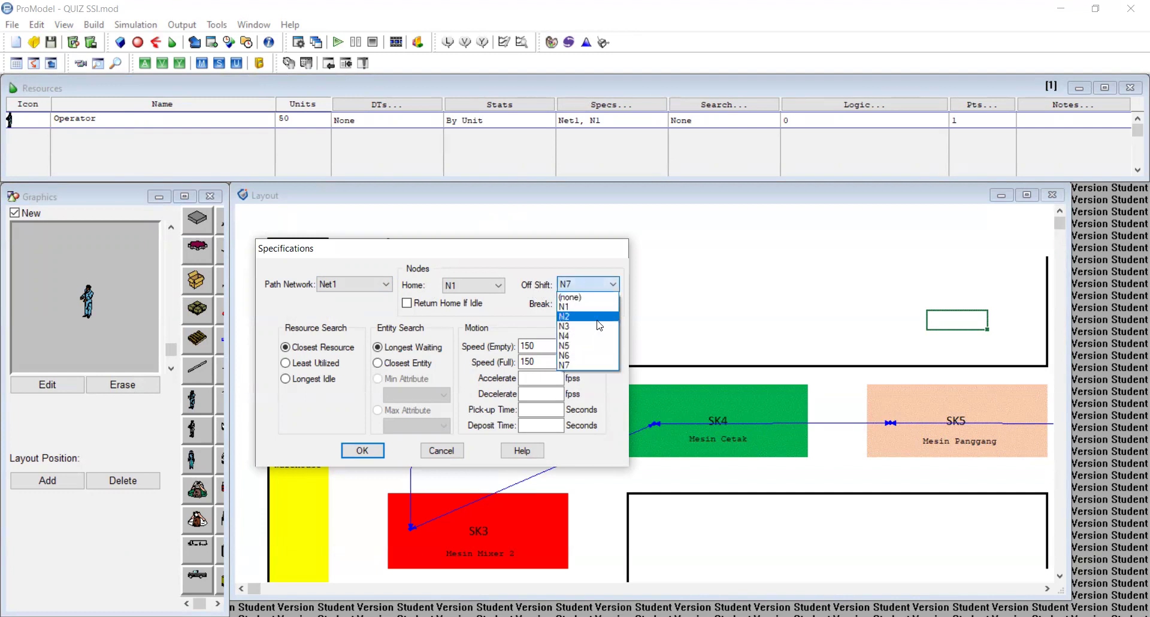
click(601, 362)
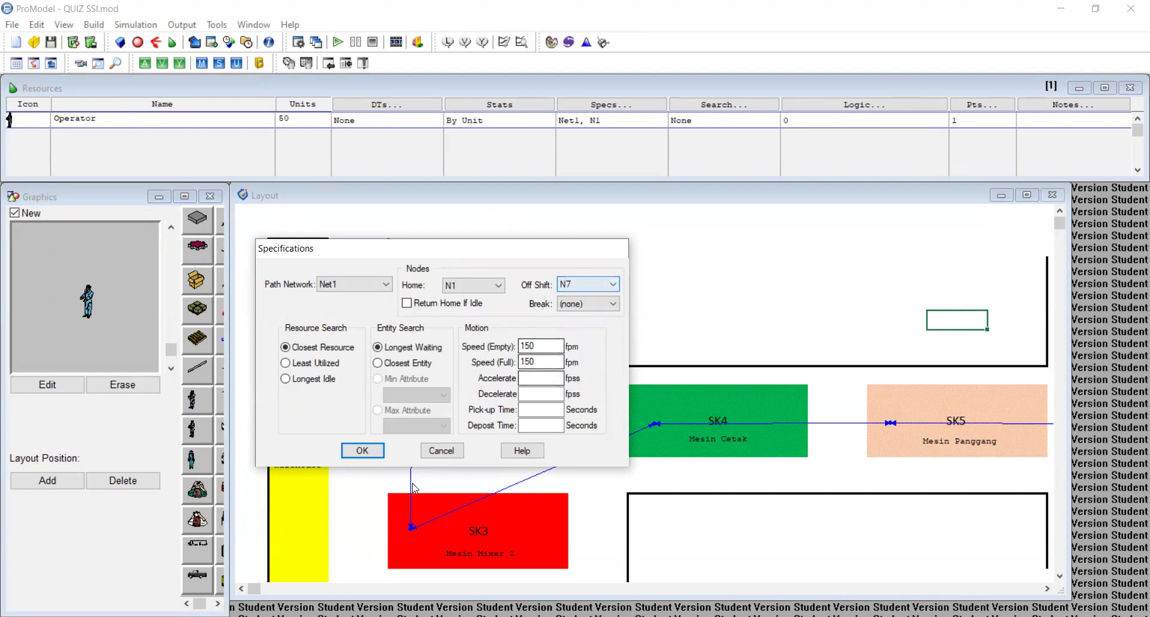
click(362, 450)
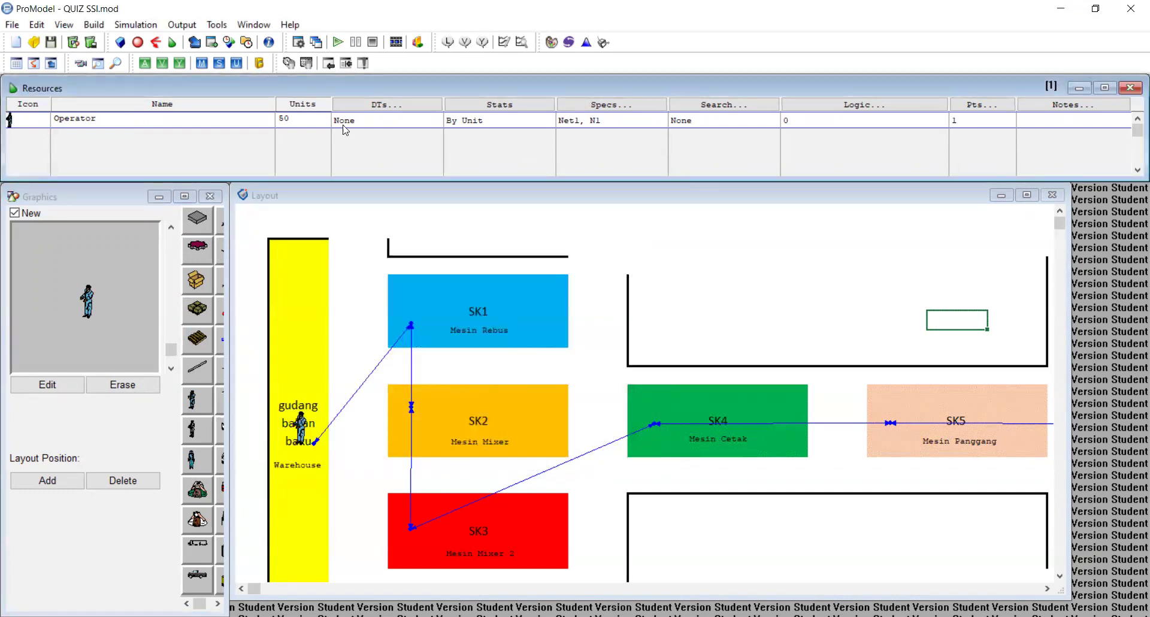
Open the processing tables and inspect the location and routing destination choices for Spaghetti at Mesin_Panggang.
click(94, 25)
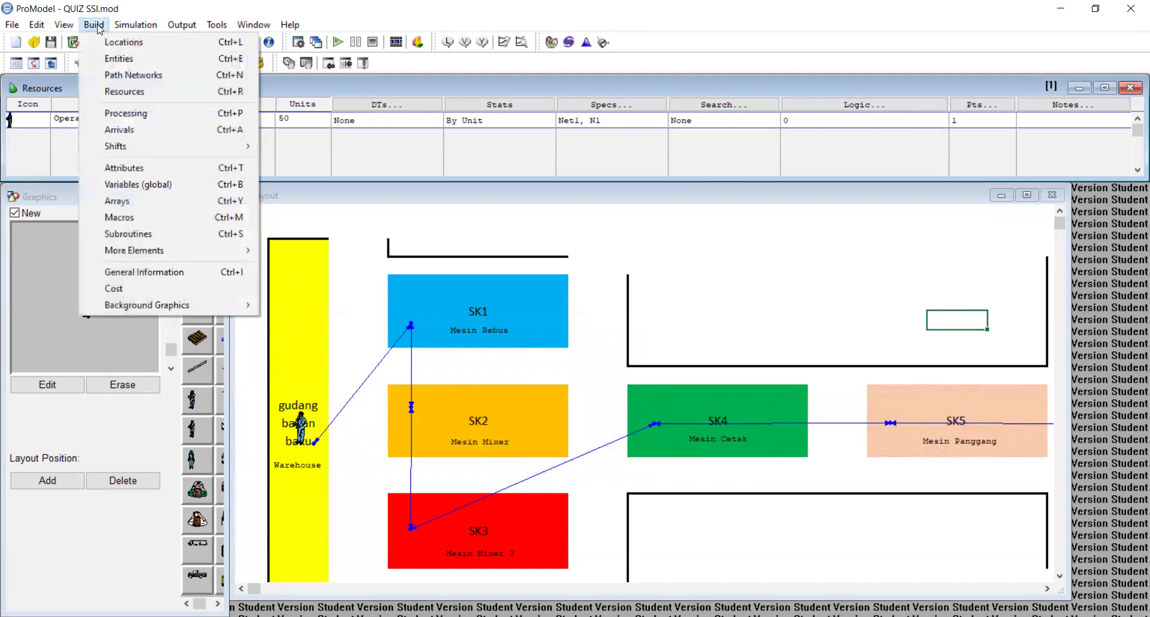
click(165, 120)
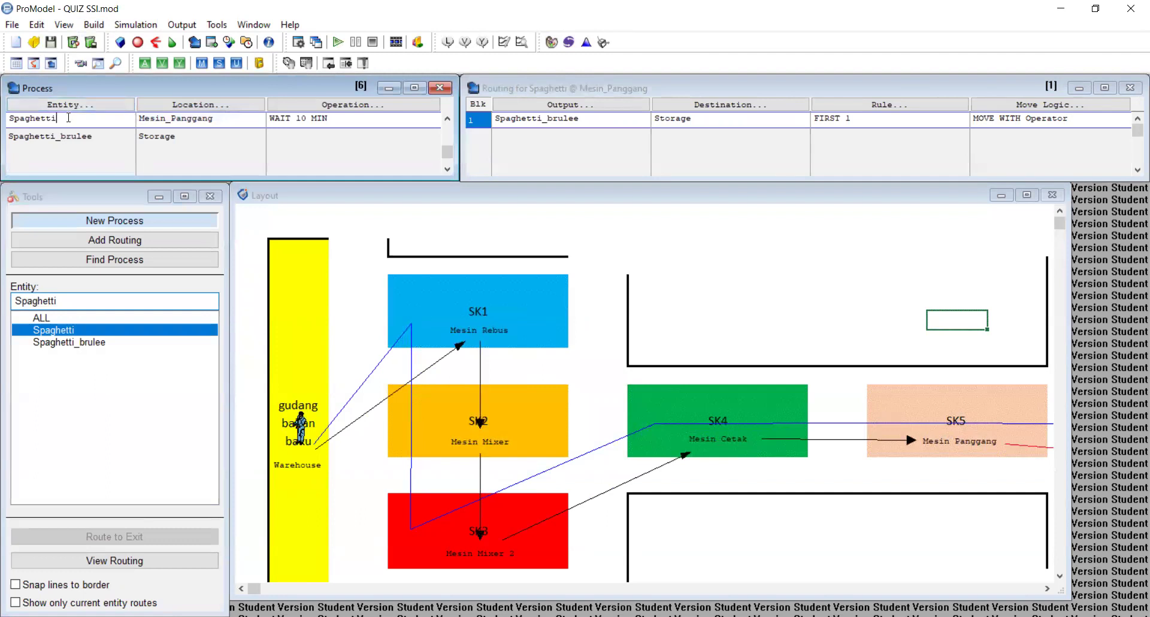
click(185, 110)
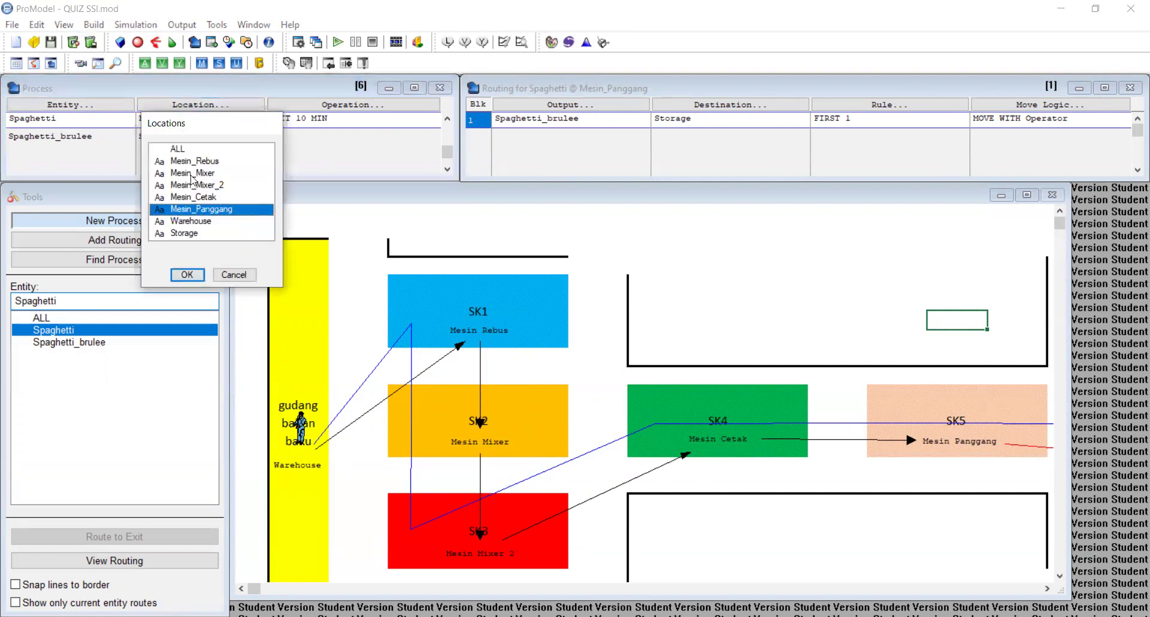
click(201, 276)
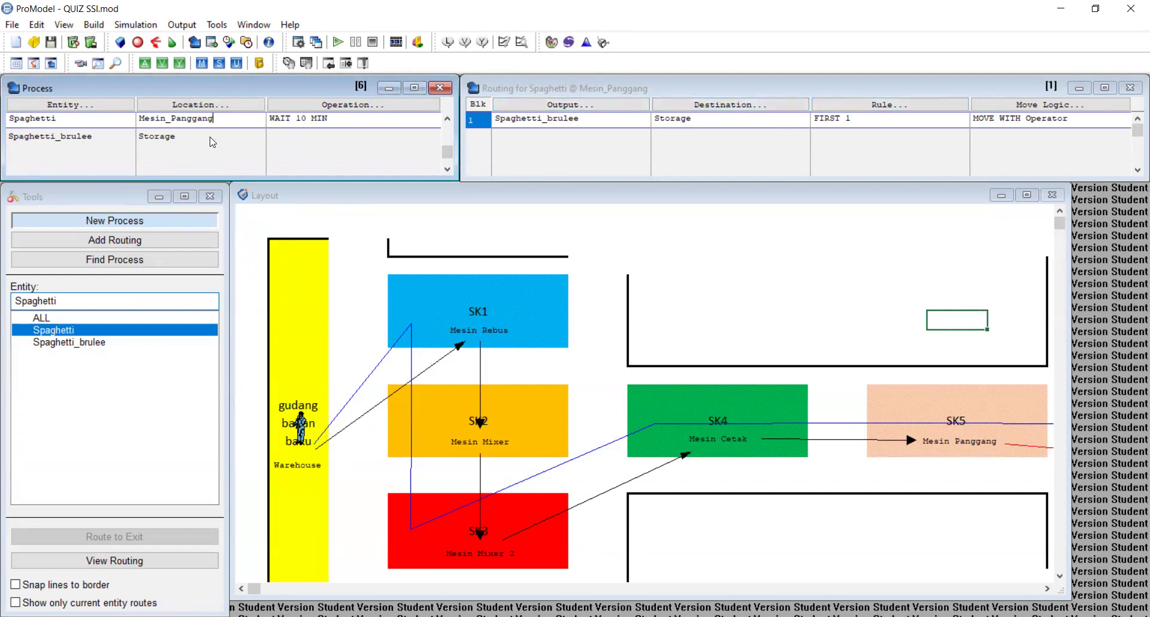
click(727, 108)
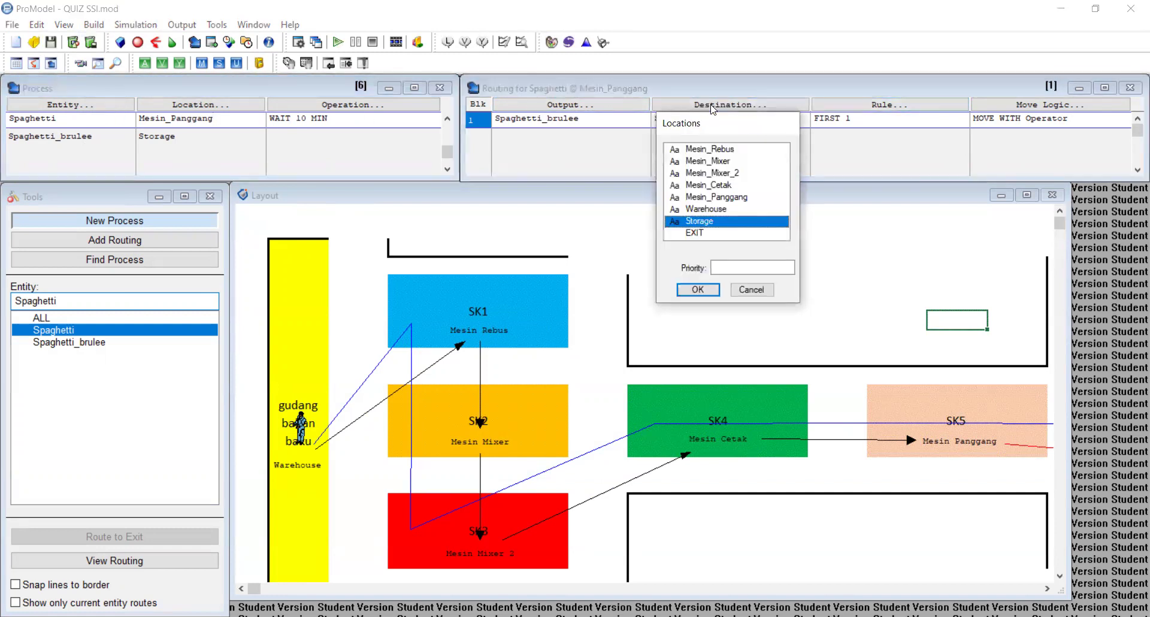
click(698, 290)
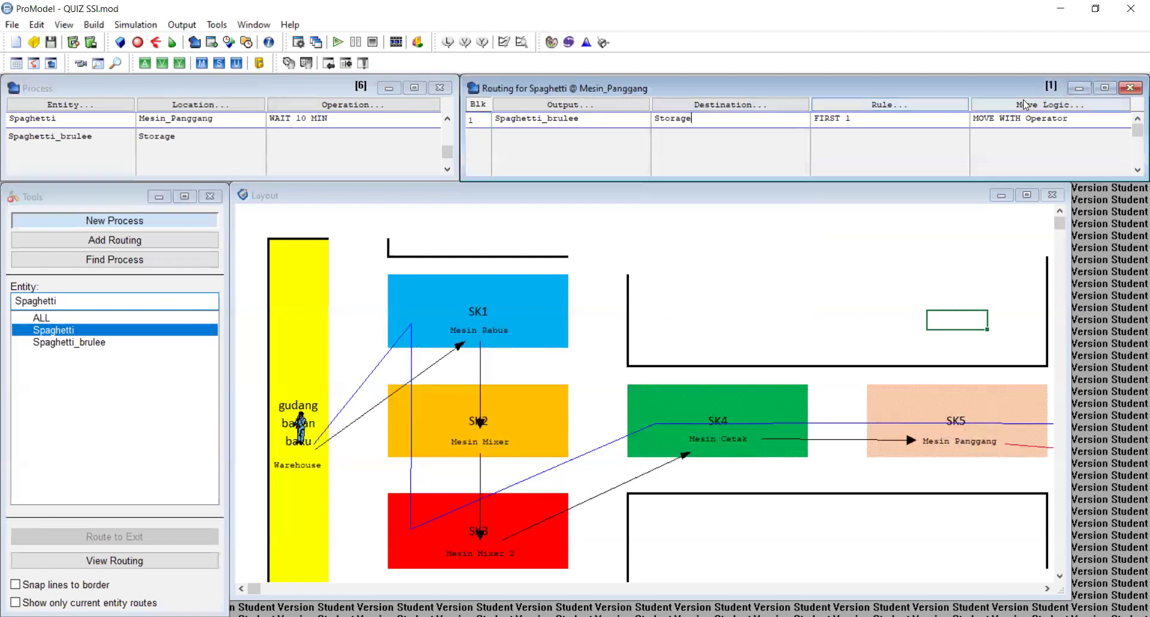
Insert a MOVE WITH Operator statement into the Mesin_Panggang routing's move logic using the Logic Builder.
click(975, 110)
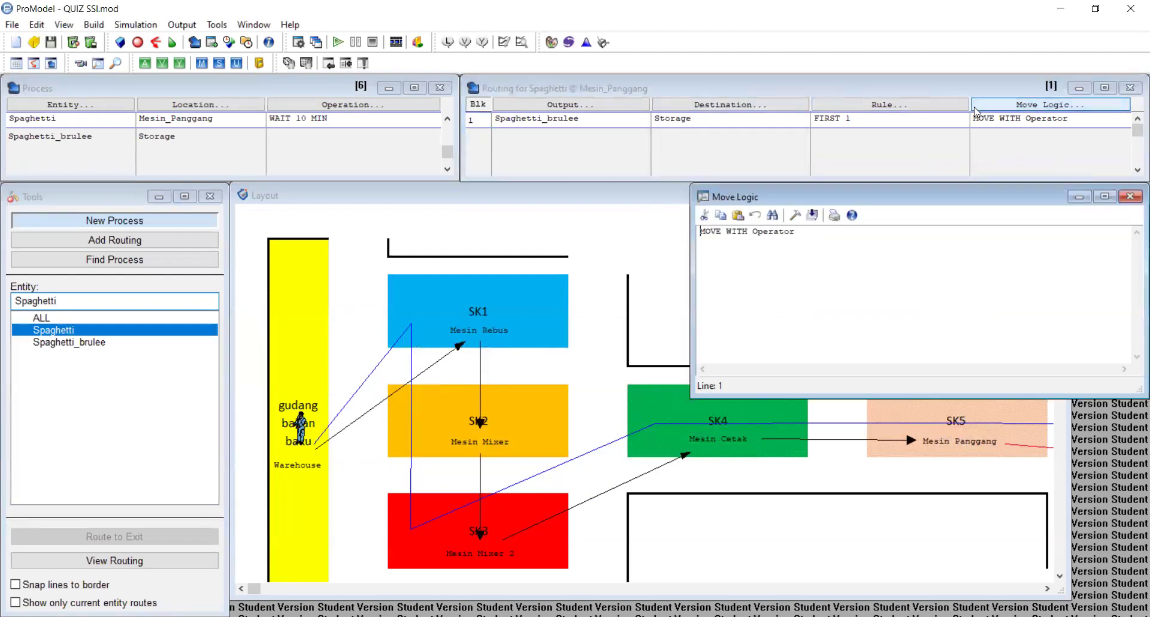
click(796, 217)
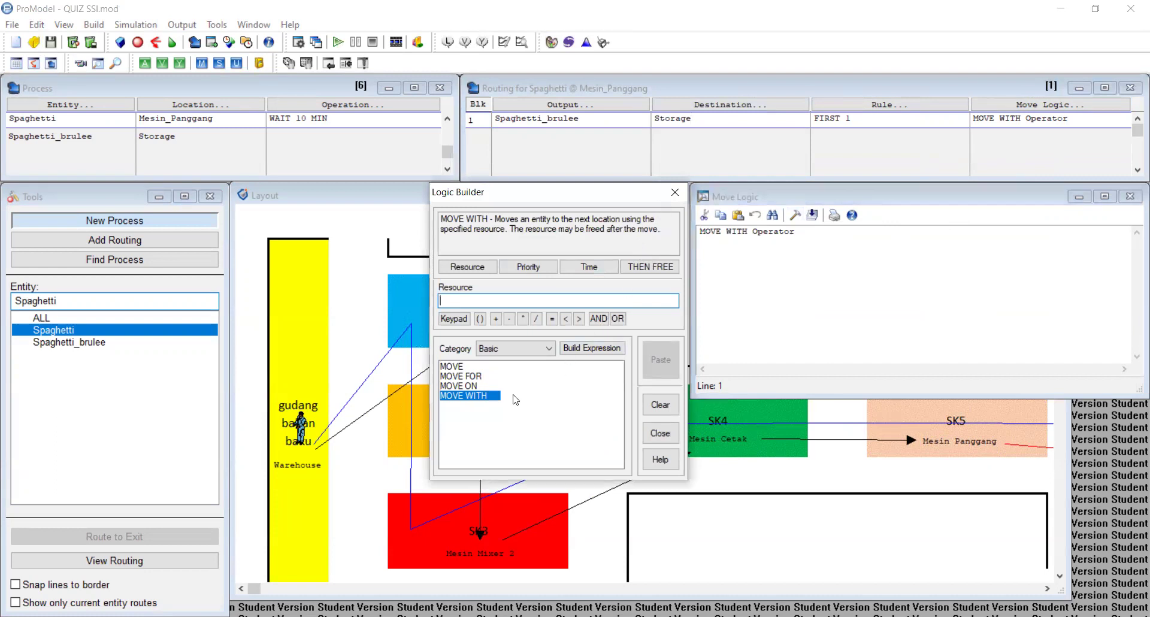
click(475, 270)
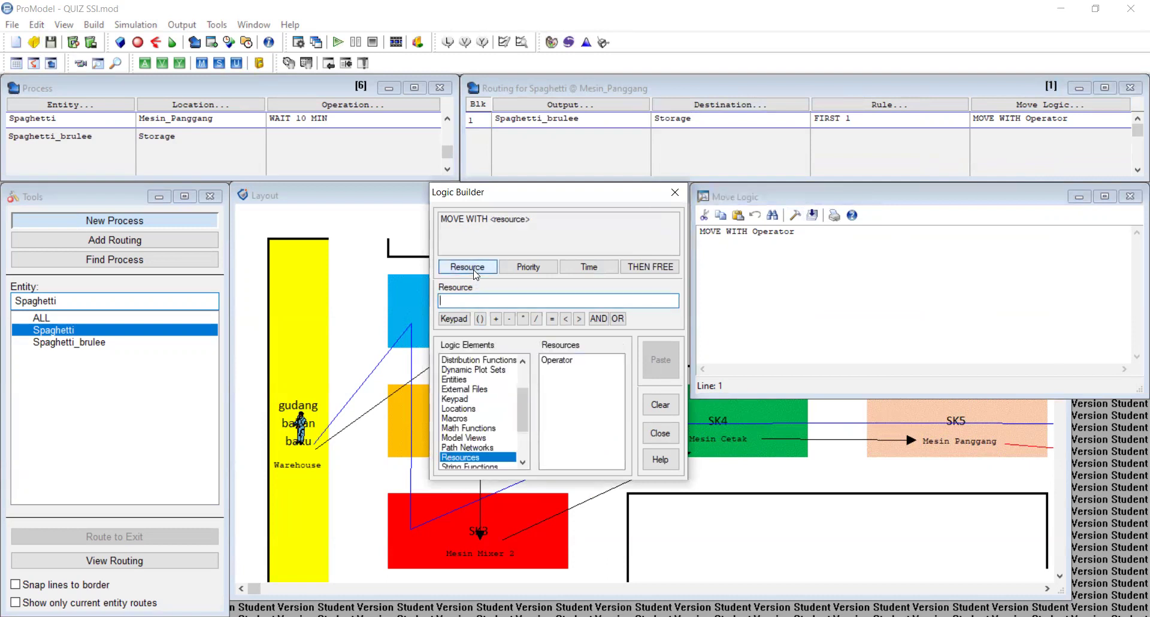
click(570, 361)
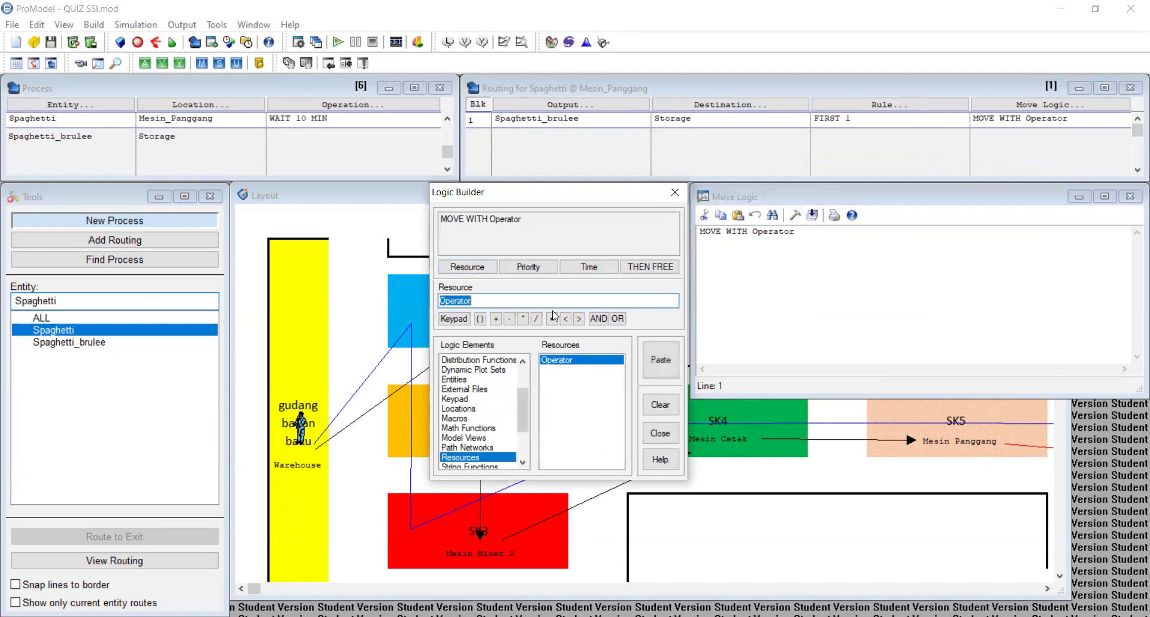
click(661, 369)
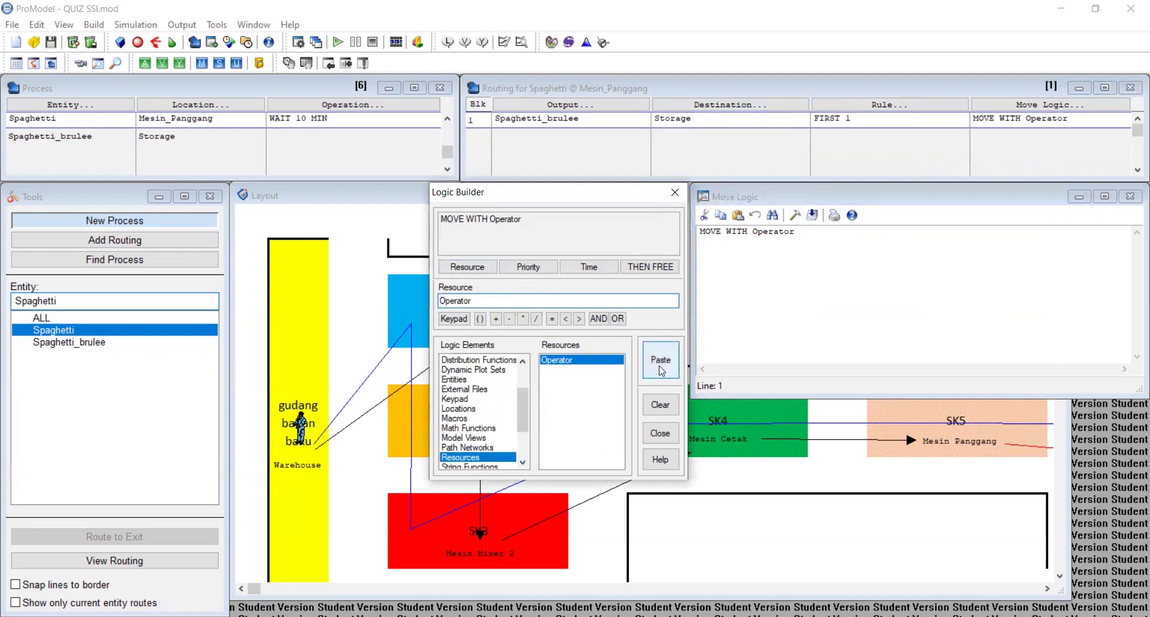
click(661, 367)
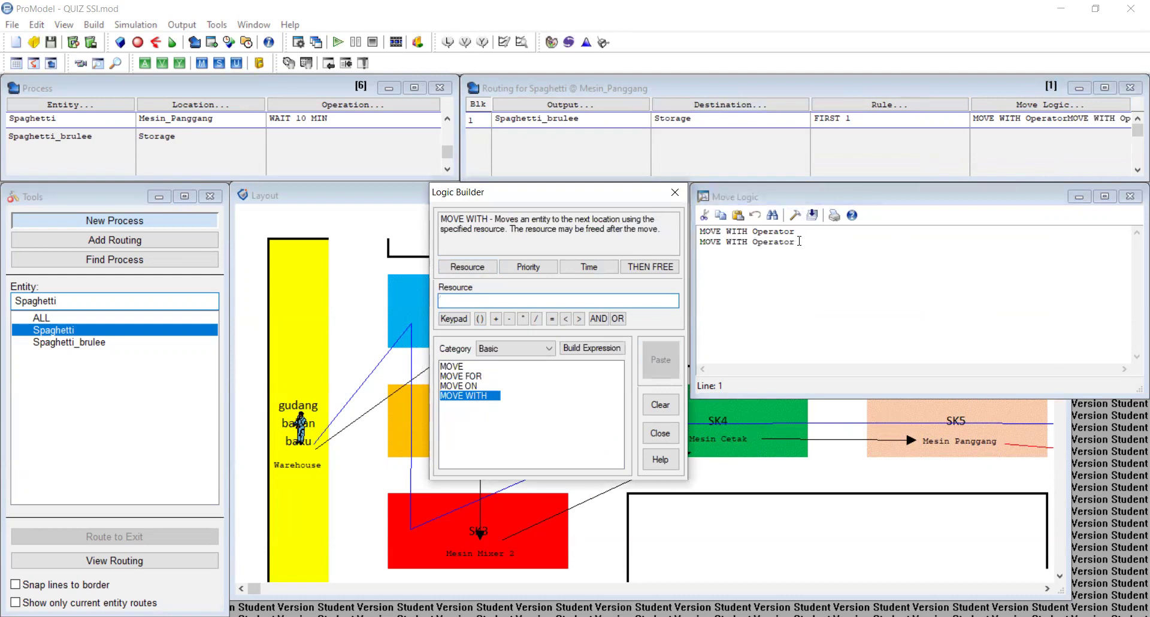
Delete the duplicate MOVE WITH Operator line from the move logic and close the Logic Builder and logic editor.
click(799, 240)
drag(796, 246, 707, 244)
key(Delete)
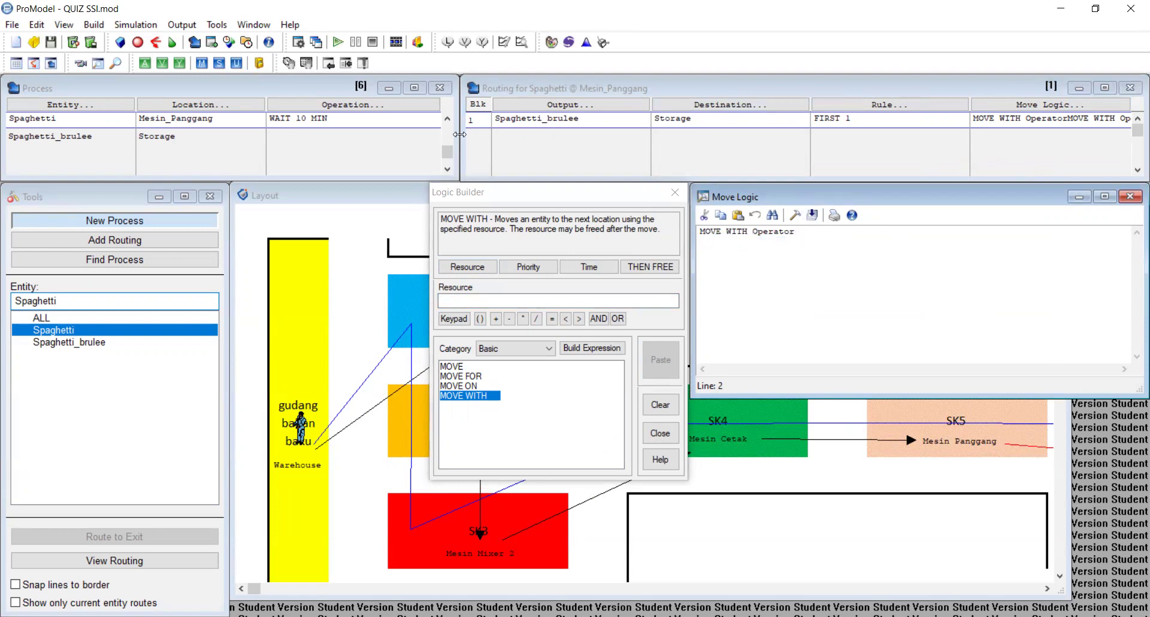
click(659, 433)
click(1131, 198)
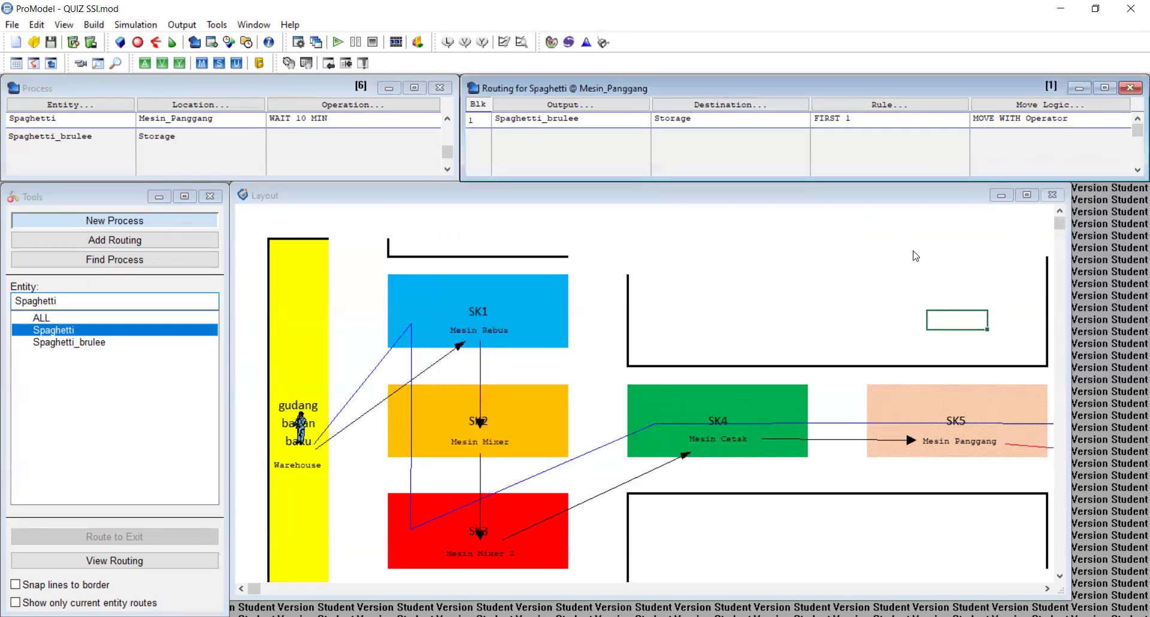
Examine the Spaghetti_brulee process record at Storage with its routing, and the Storage end of the layout.
click(69, 137)
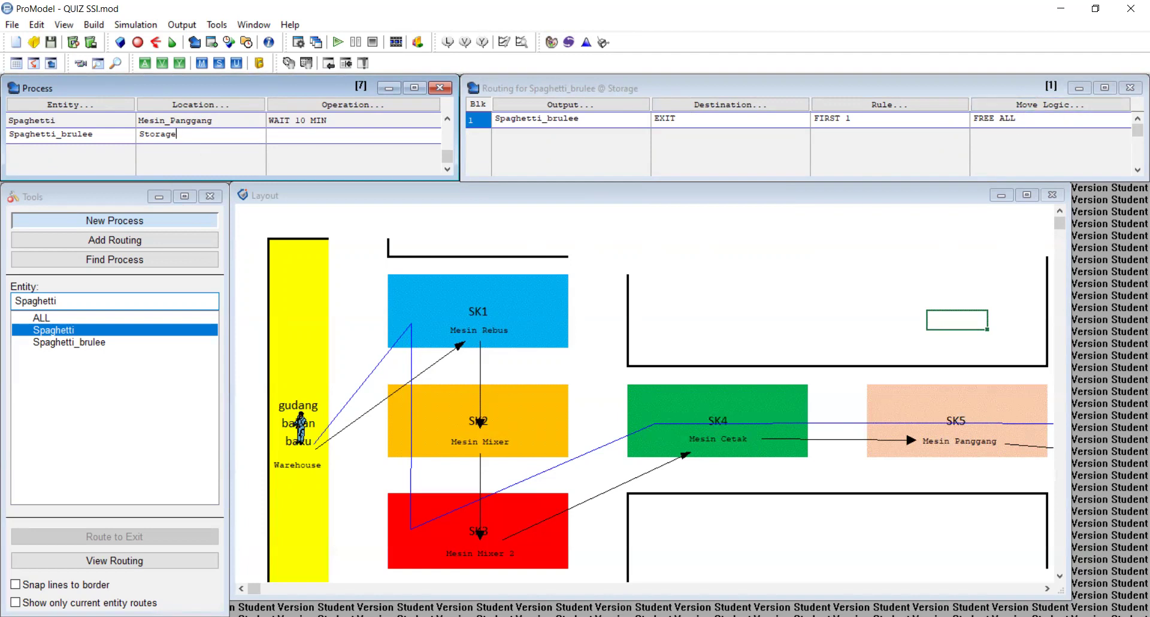
click(1046, 590)
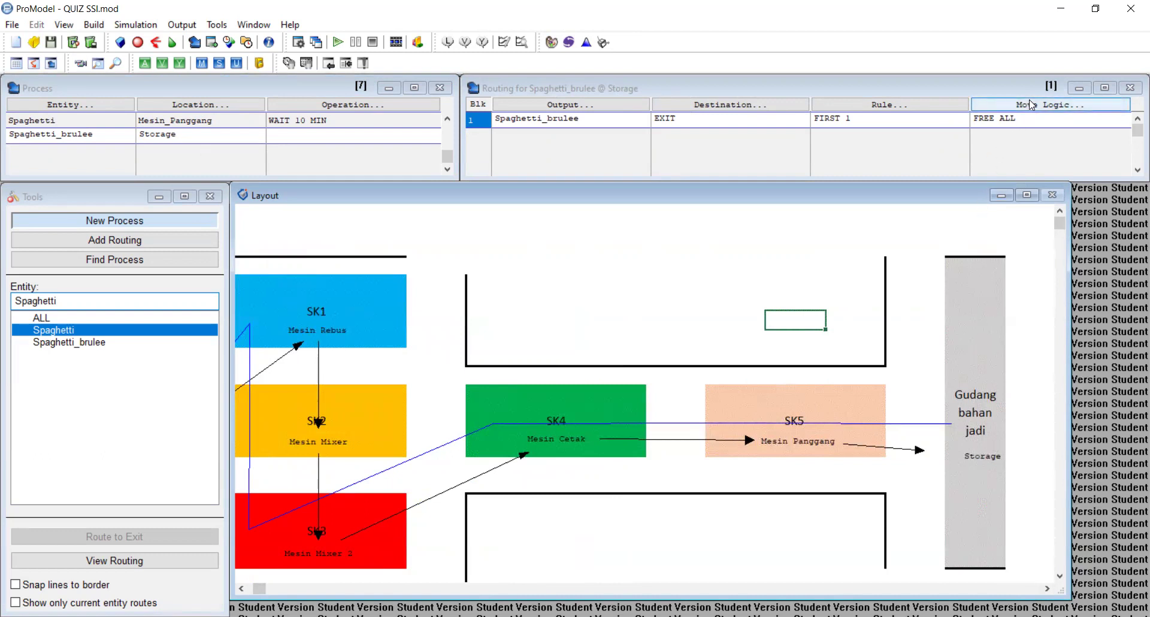
Open the Arrivals table and check the entity and location selections, keeping Spaghetti and Warehouse.
click(64, 25)
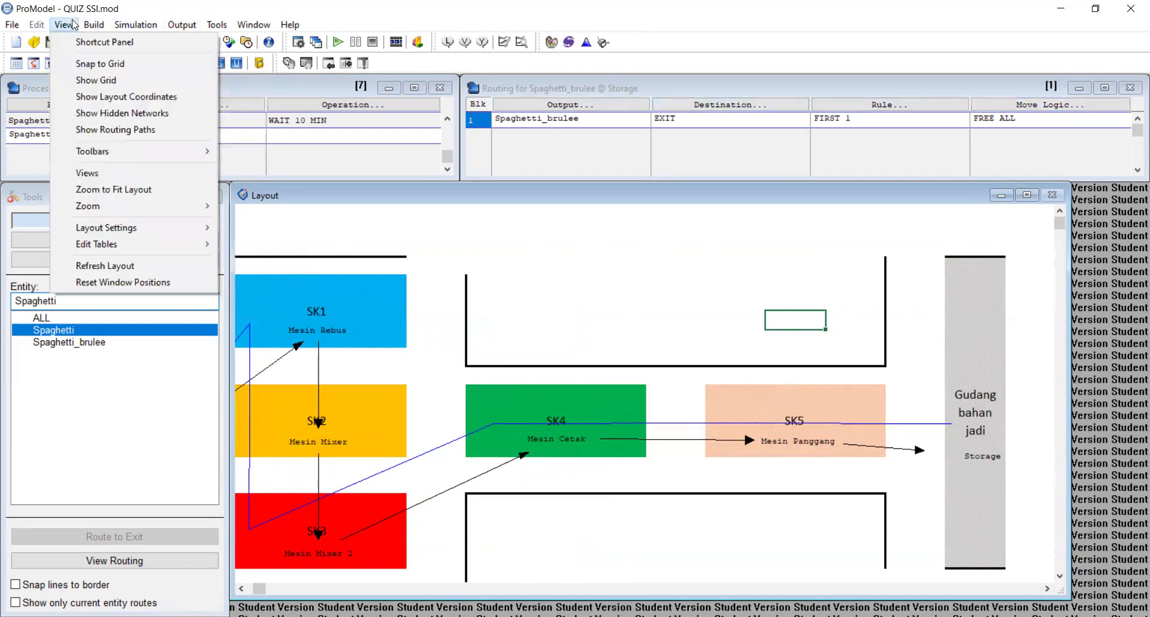
click(100, 25)
click(95, 25)
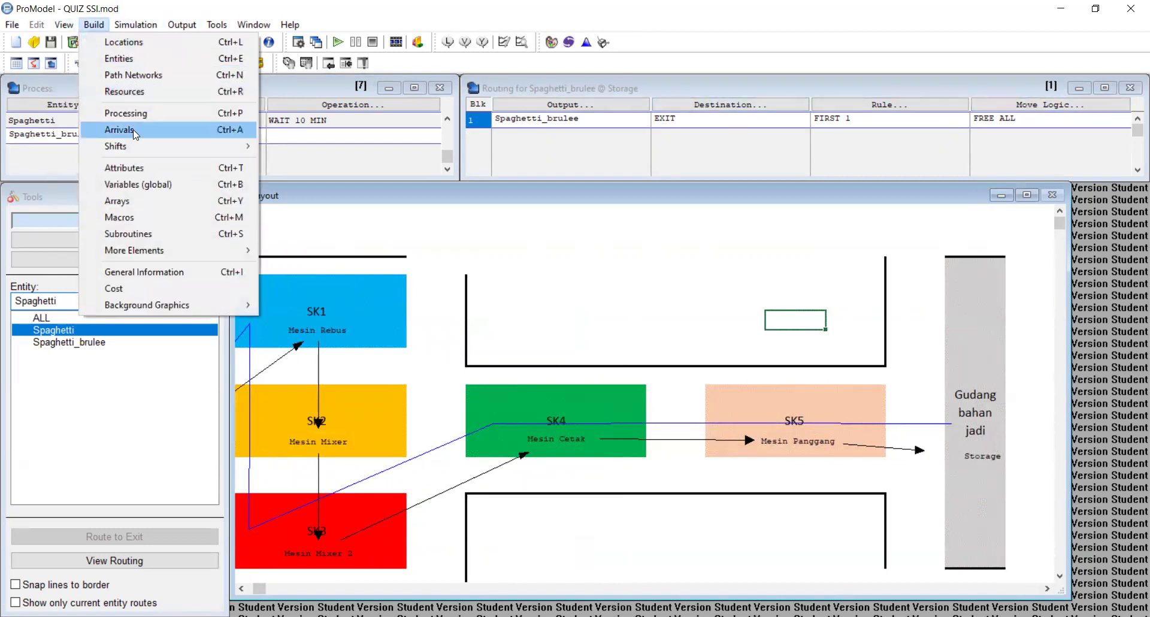
mouse_move(140, 149)
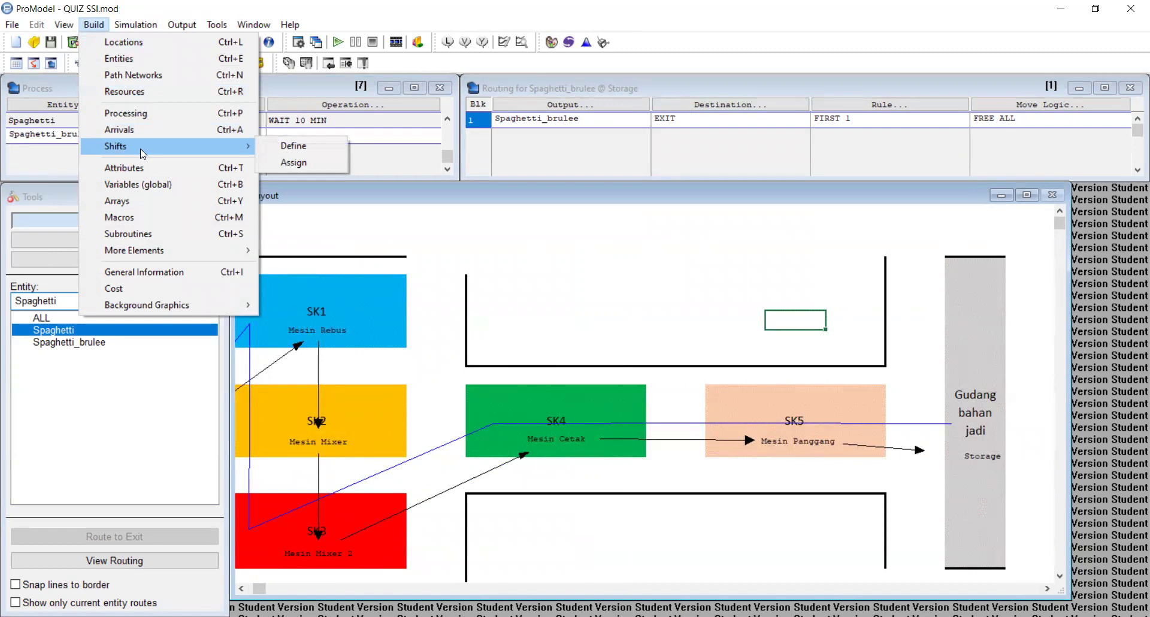
click(145, 129)
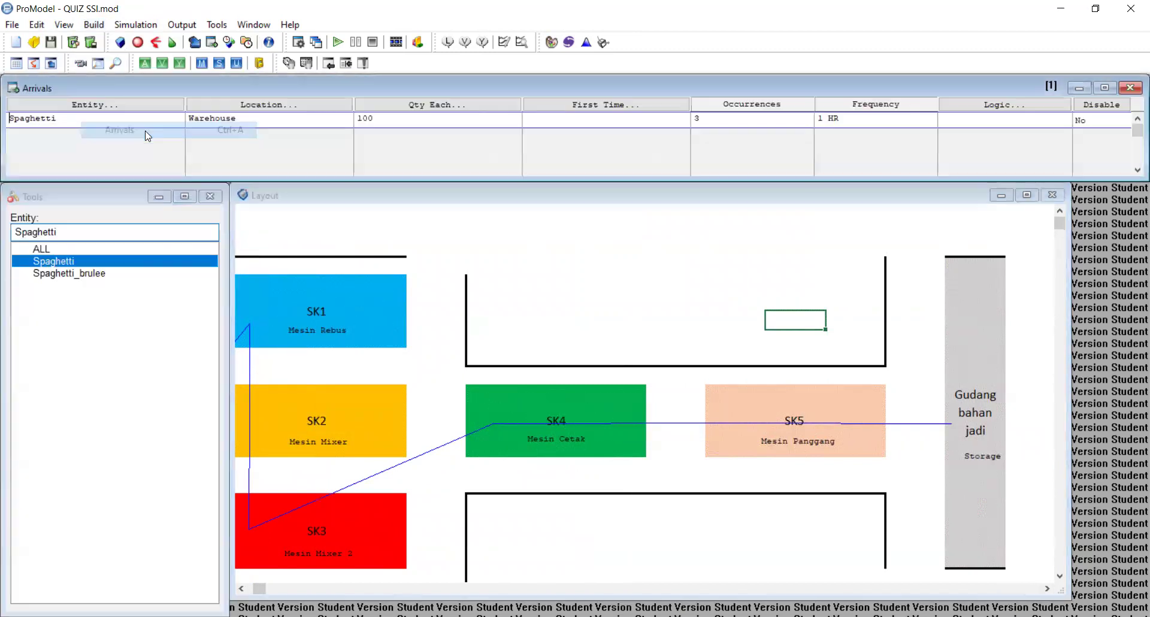
click(122, 106)
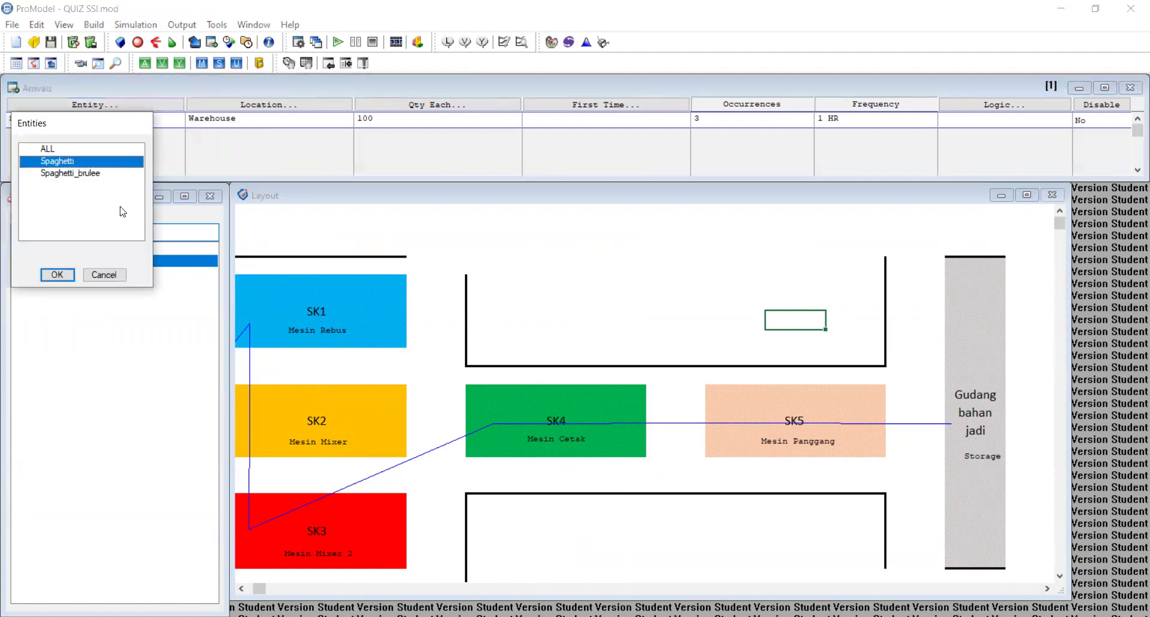
click(57, 274)
click(227, 108)
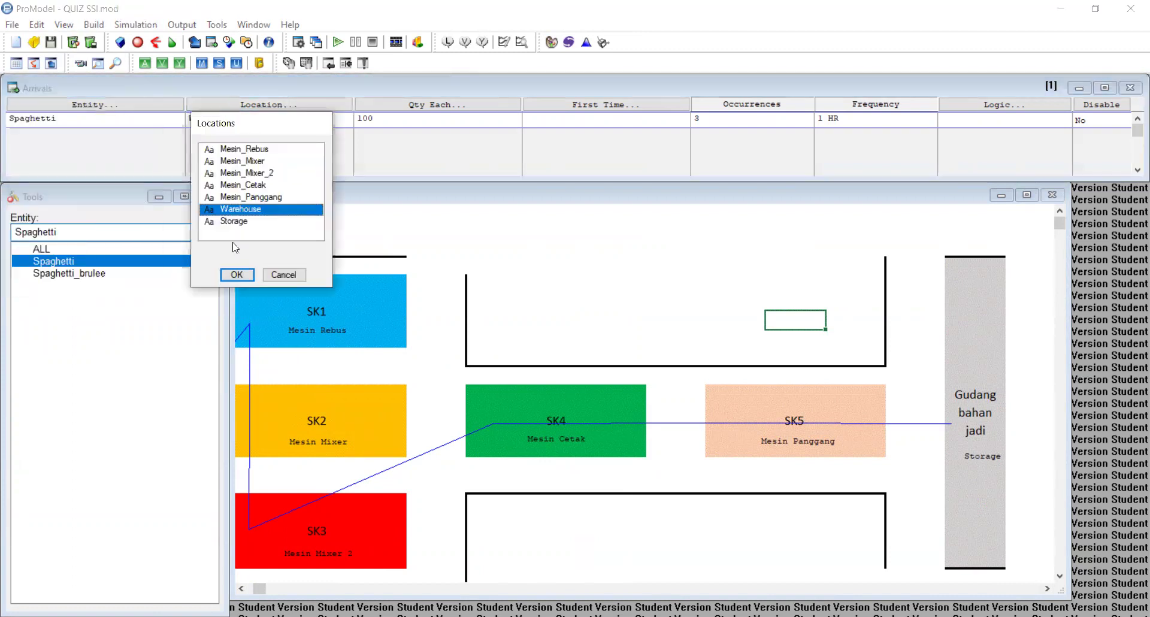
click(234, 271)
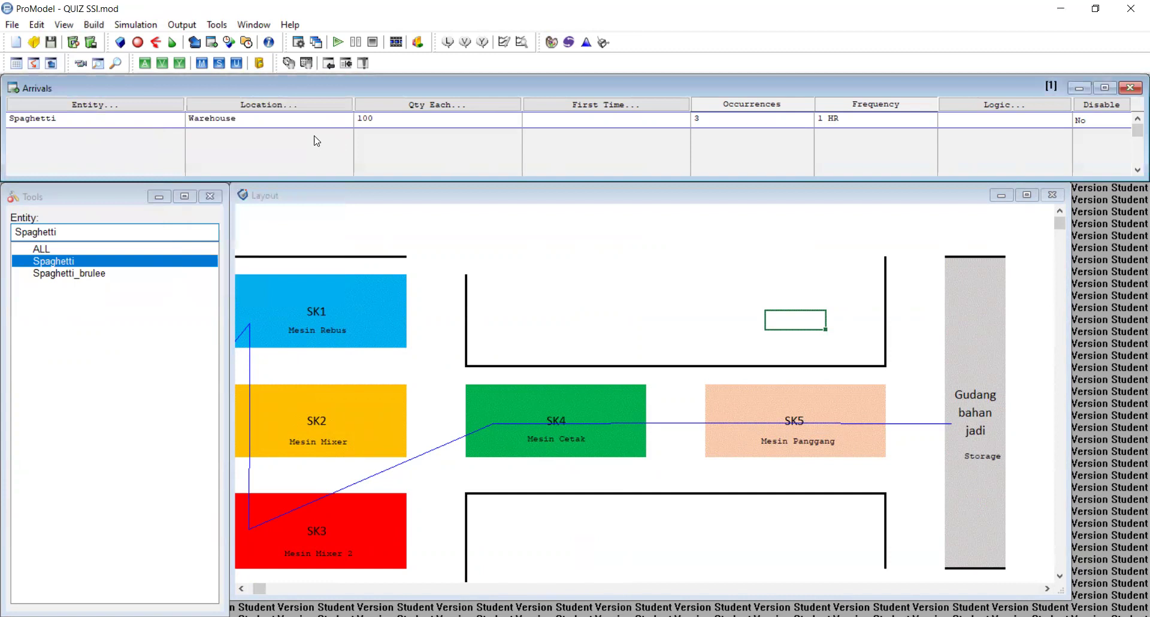
Review the quantity, occurrences and frequency of the Spaghetti arrival.
click(457, 110)
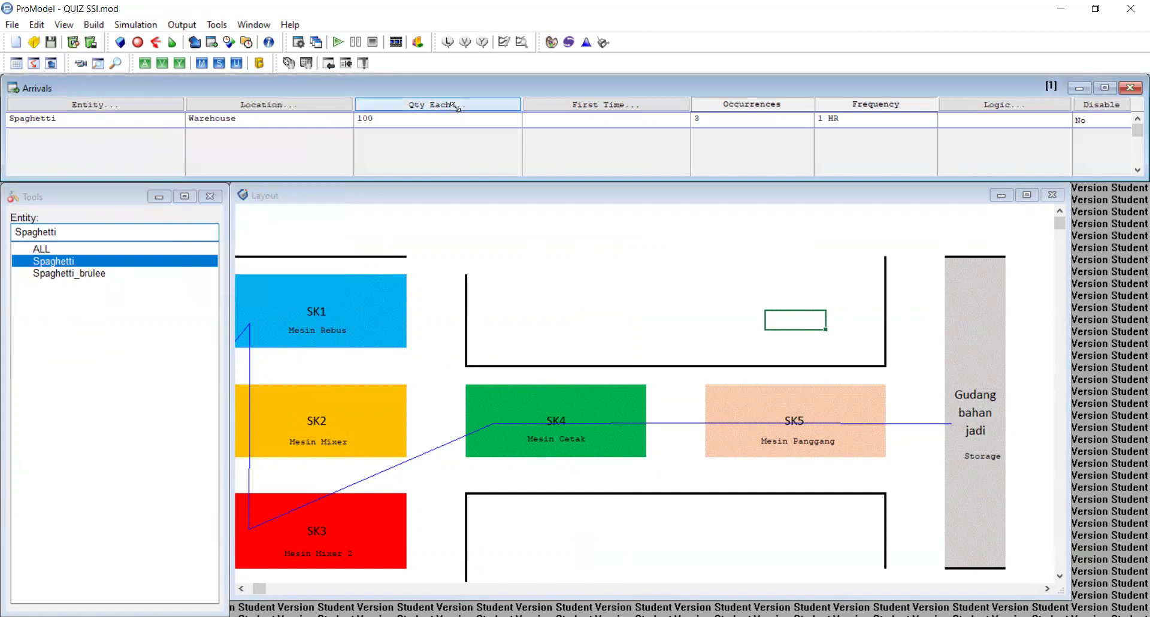
click(497, 304)
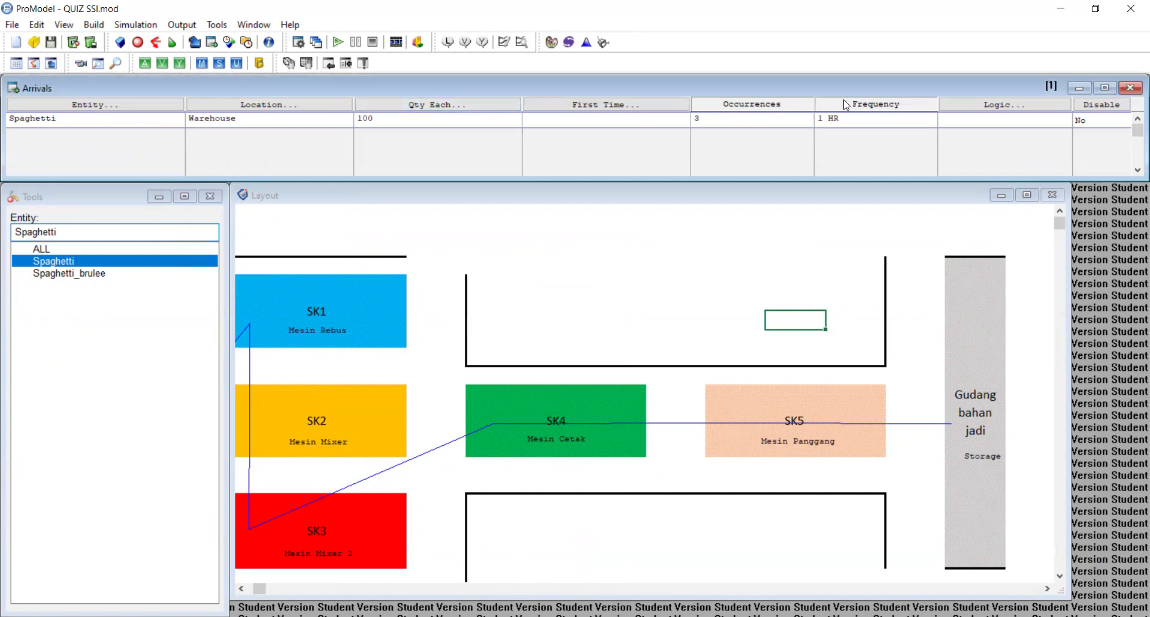
click(77, 283)
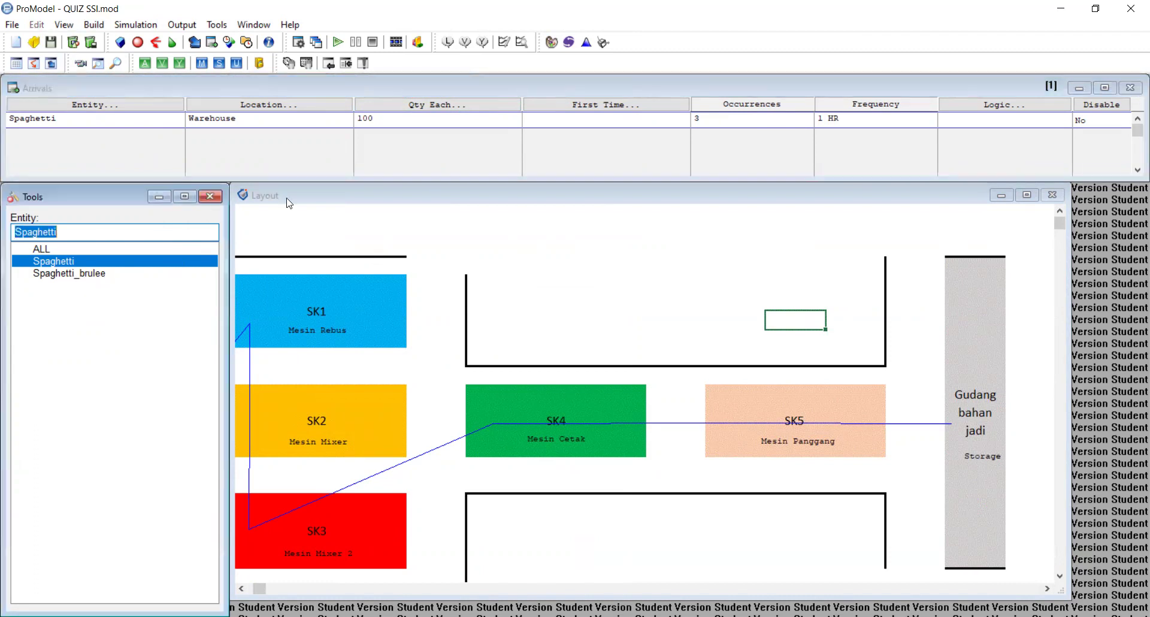
Run the simulation of the spaghetti production model.
click(93, 25)
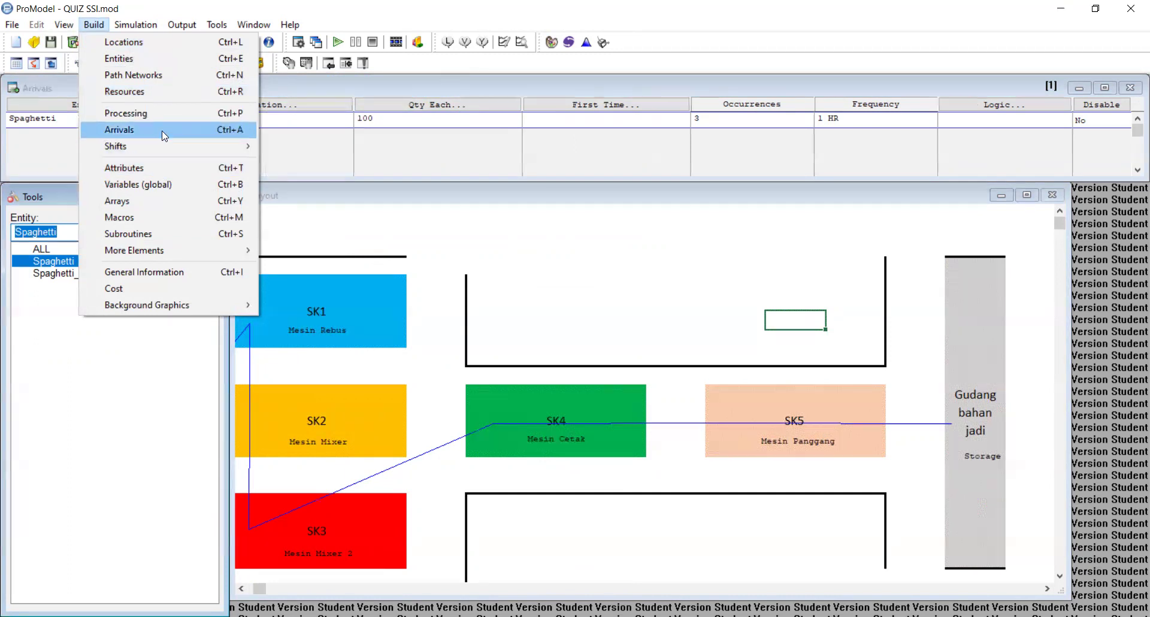
click(157, 355)
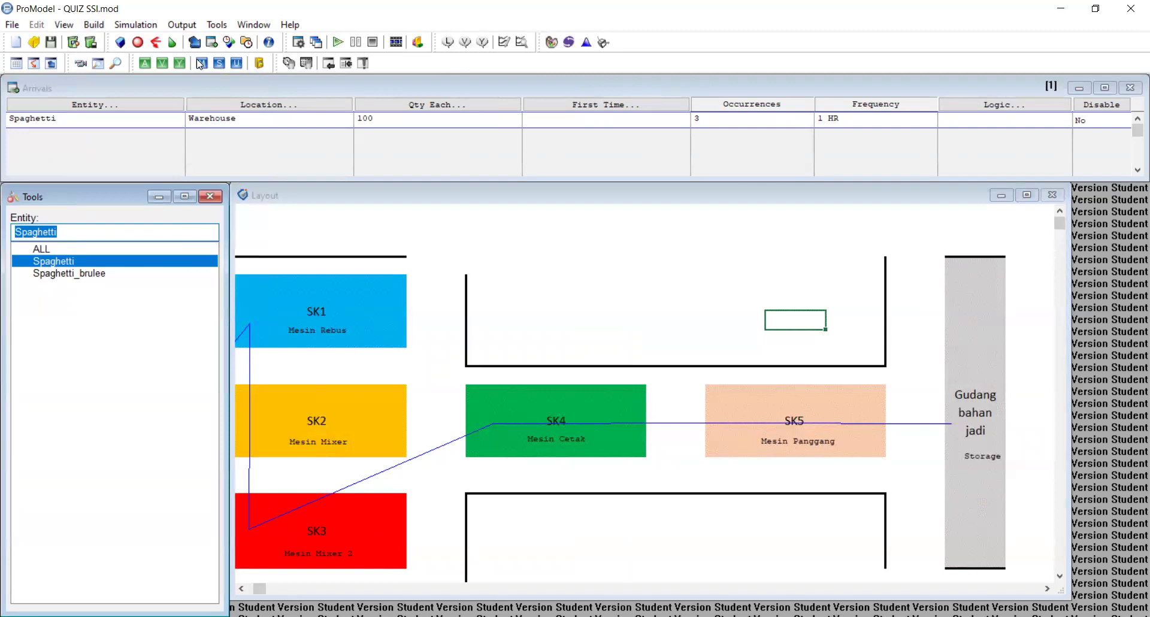
click(339, 43)
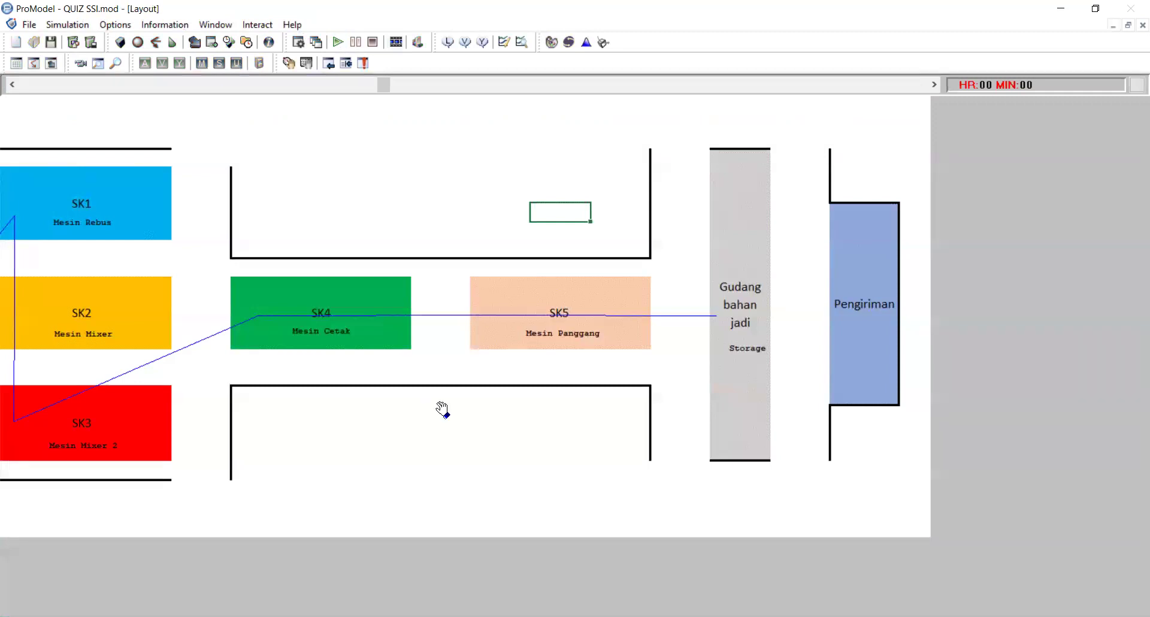